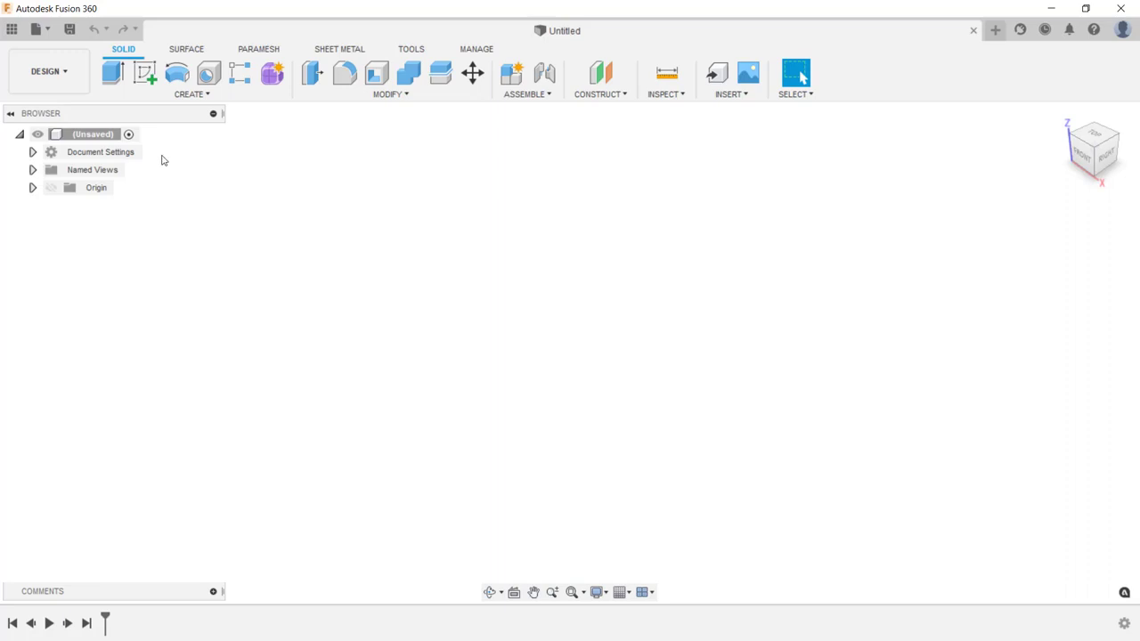
- Upload the Inventor part Vertical Plate.ipt from the local computer's Inventor folder
left_click(45, 31)
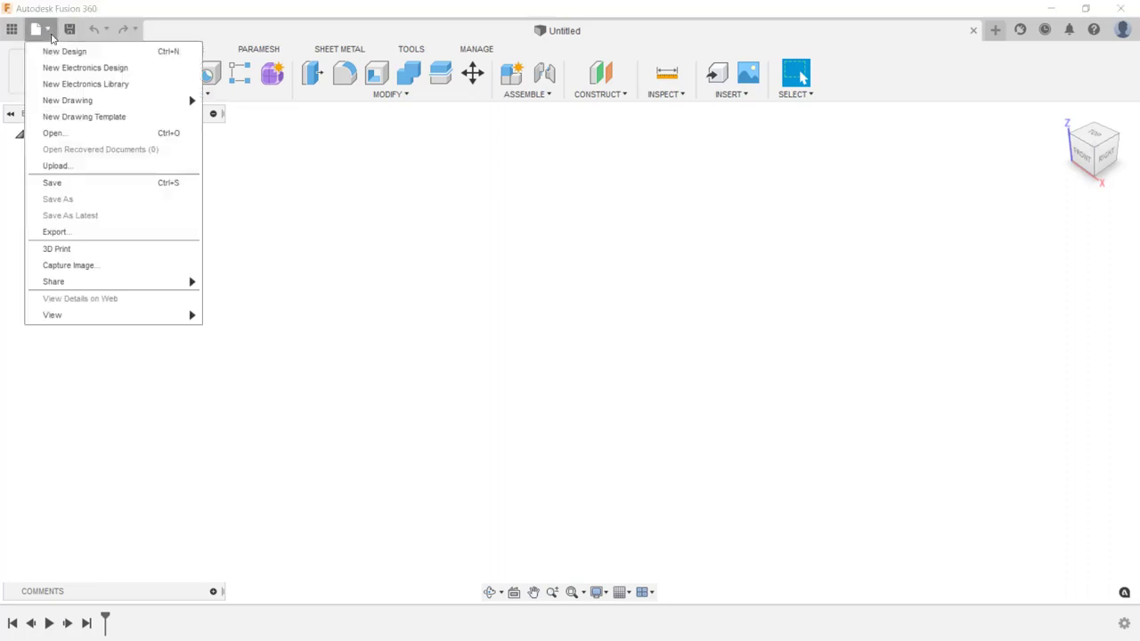
left_click(102, 134)
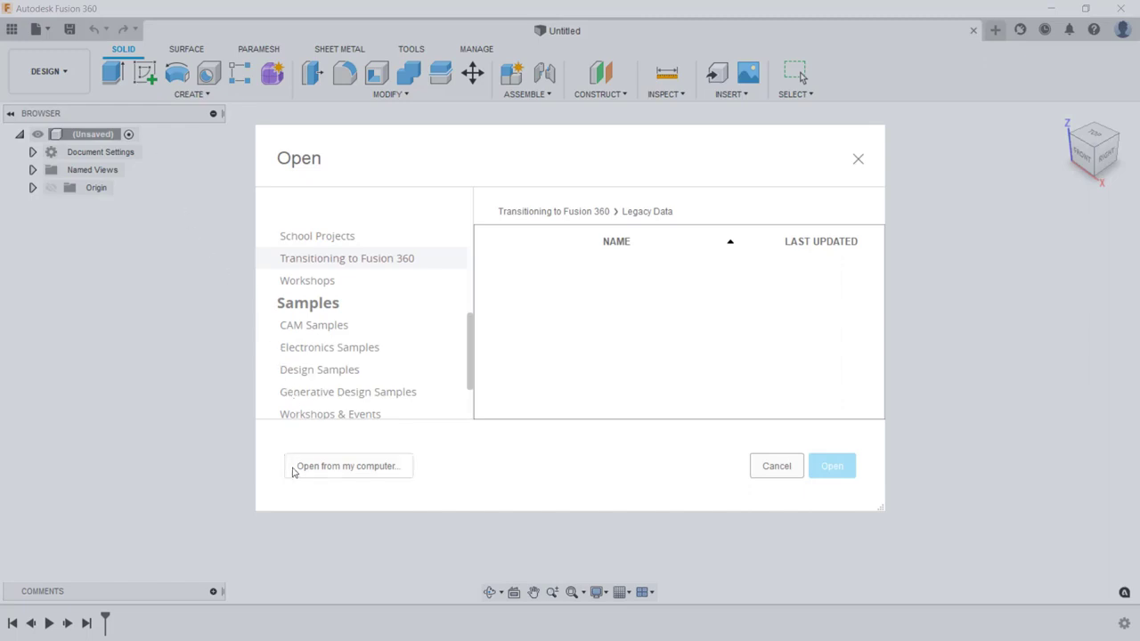
left_click(347, 466)
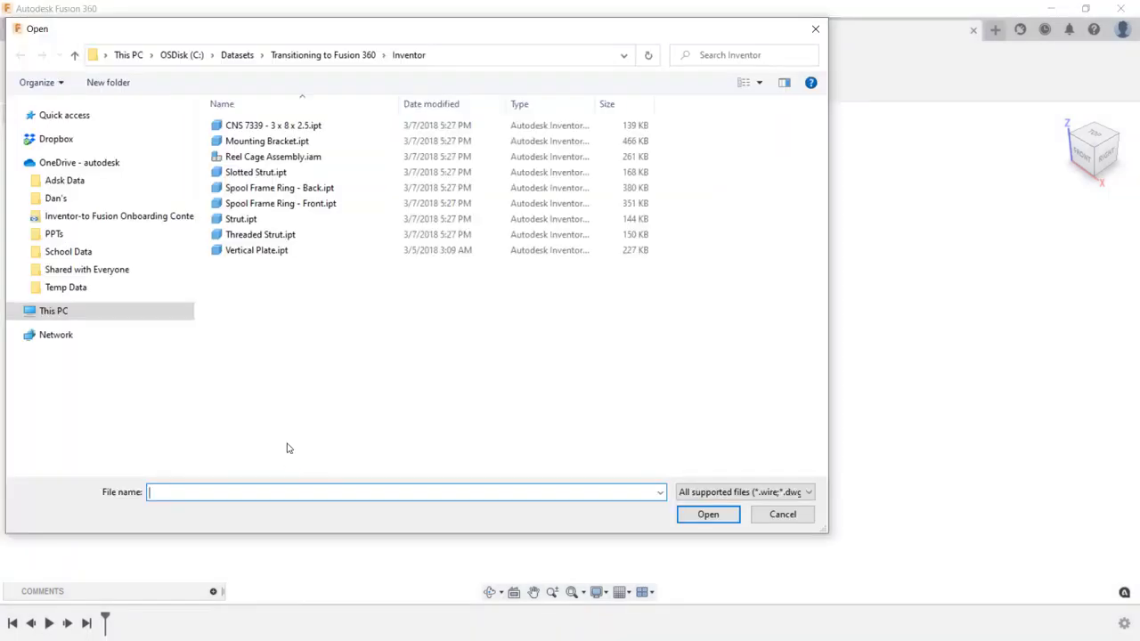
left_click(268, 253)
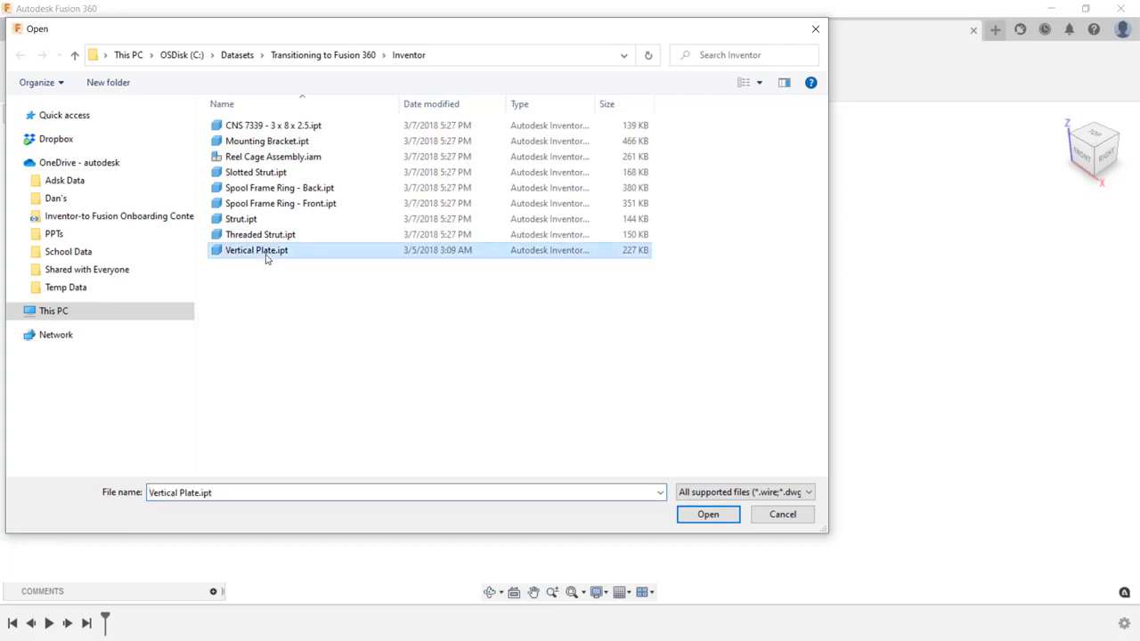
left_click(706, 514)
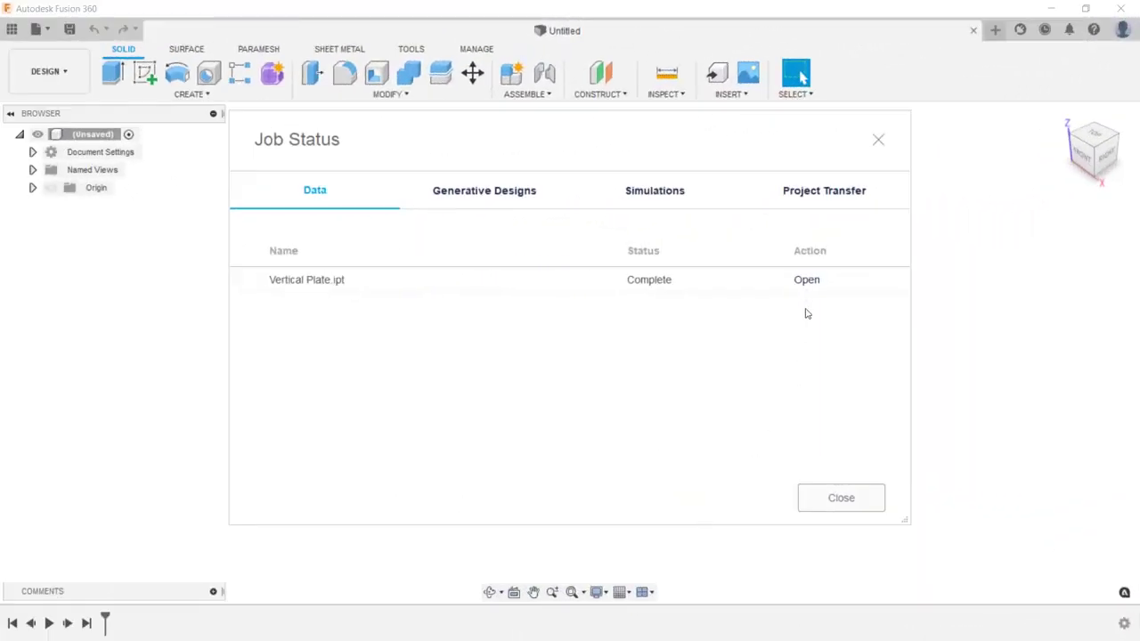
- Open the uploaded Vertical Plate model and save it as Vertical Plate v1
left_click(809, 281)
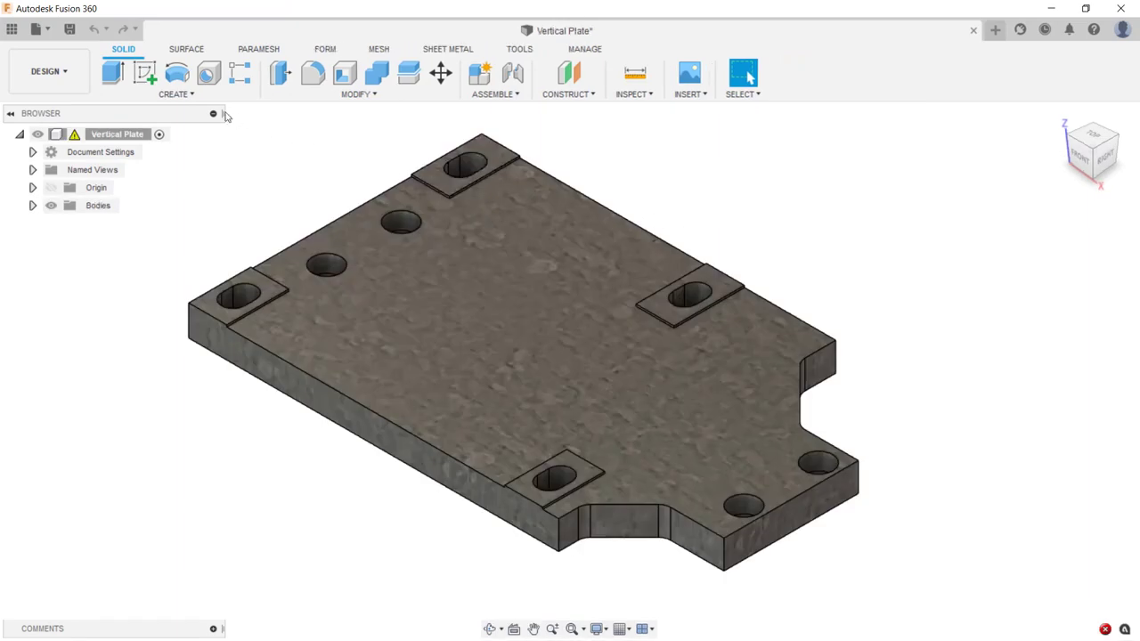
left_click(69, 28)
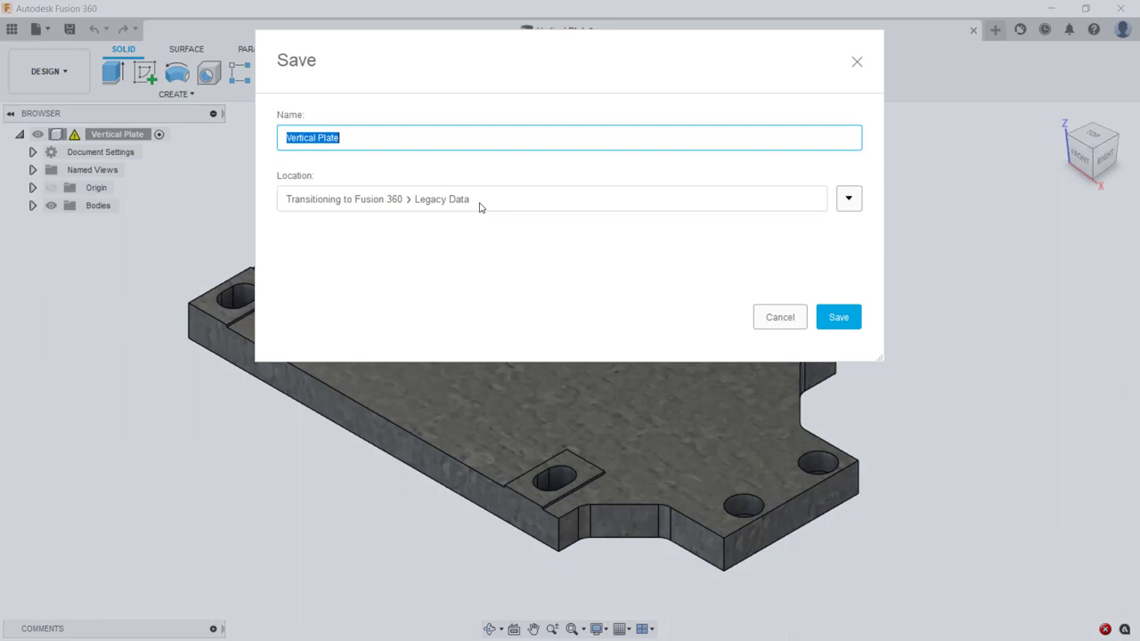
left_click(831, 323)
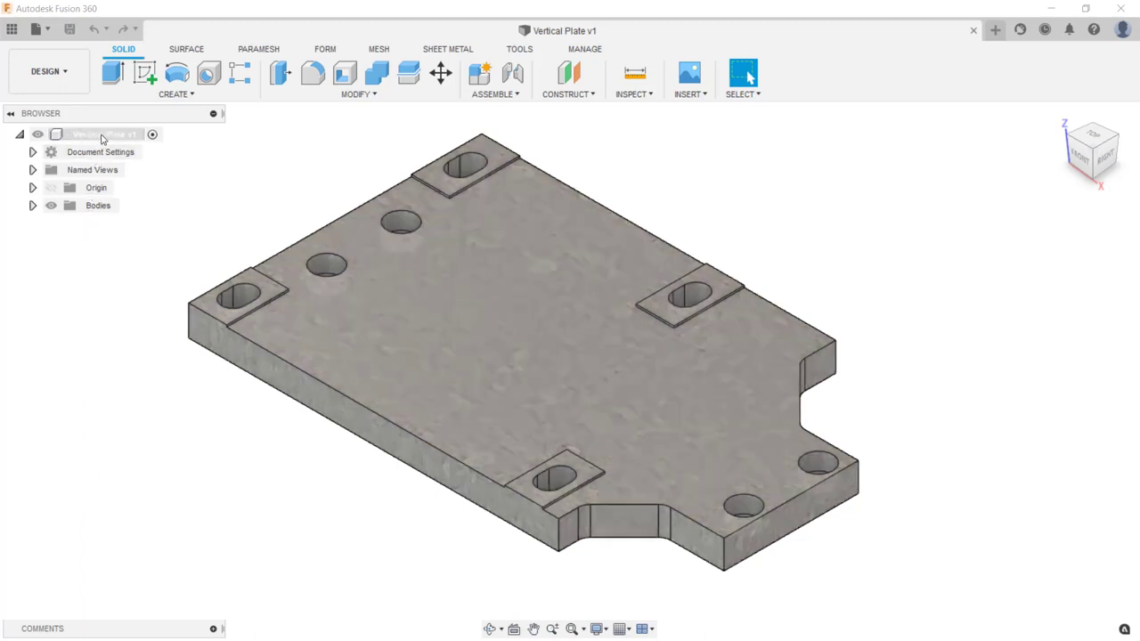
- Turn on Capture Design History for Vertical Plate v1, then window-select the lower slotted tab's faces
right_click(103, 139)
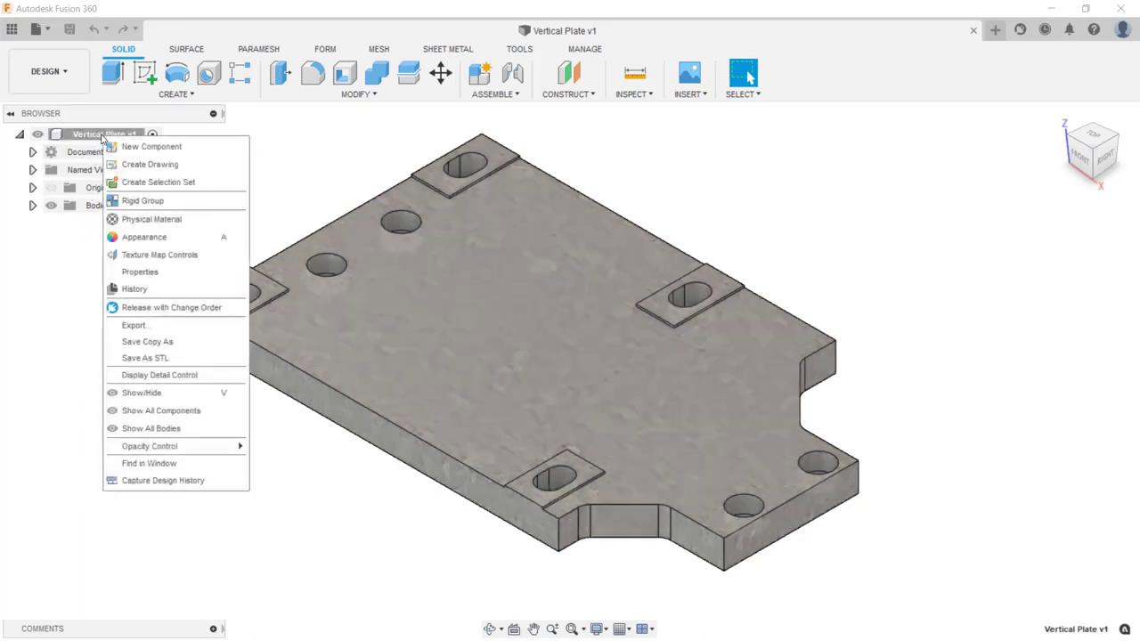
left_click(223, 482)
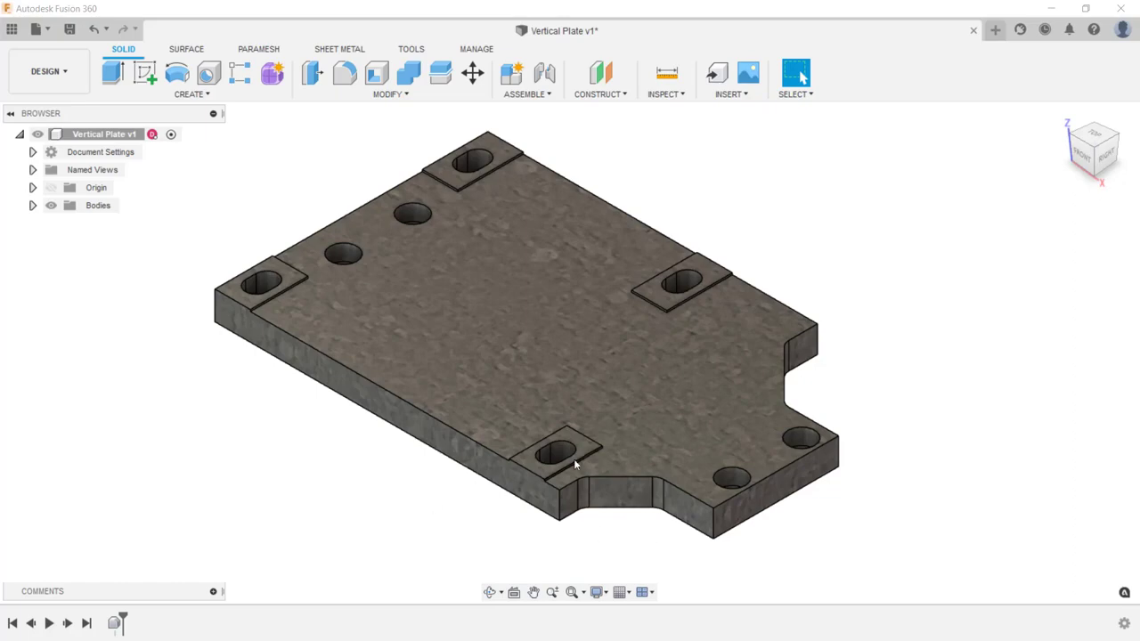
scroll(573, 459, "up", 5)
mouse_move(416, 554)
middle_mouse_down("shift")
mouse_move(446, 592)
mouse_move(429, 550)
middle_mouse_up("shift")
middle_click_drag(445, 350, 339, 398, "shift")
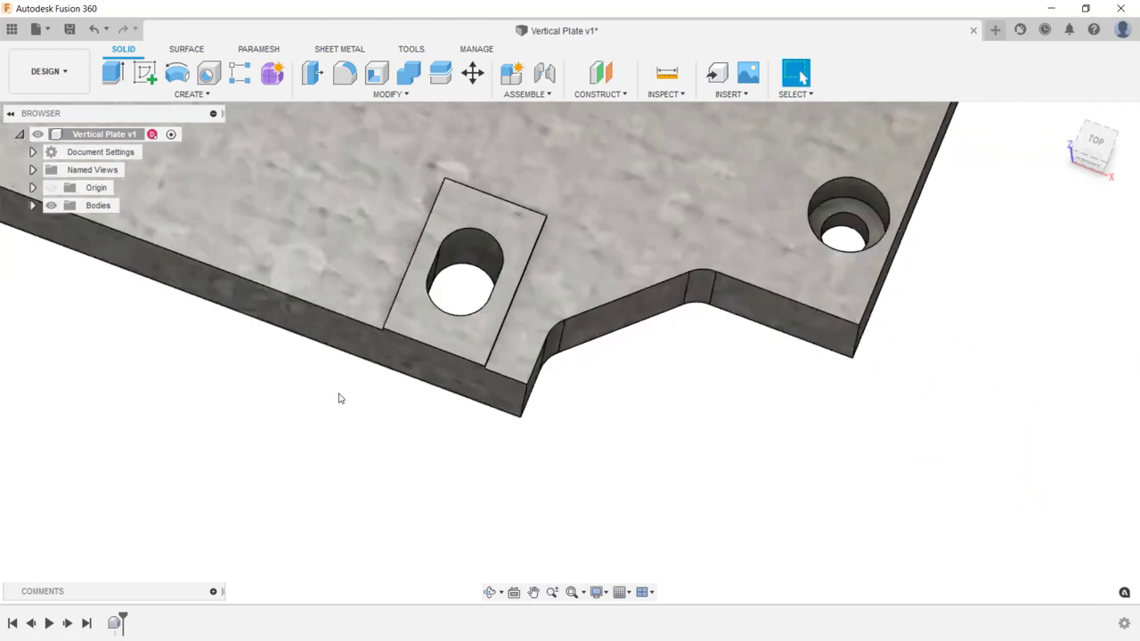
left_click_drag(336, 404, 559, 152)
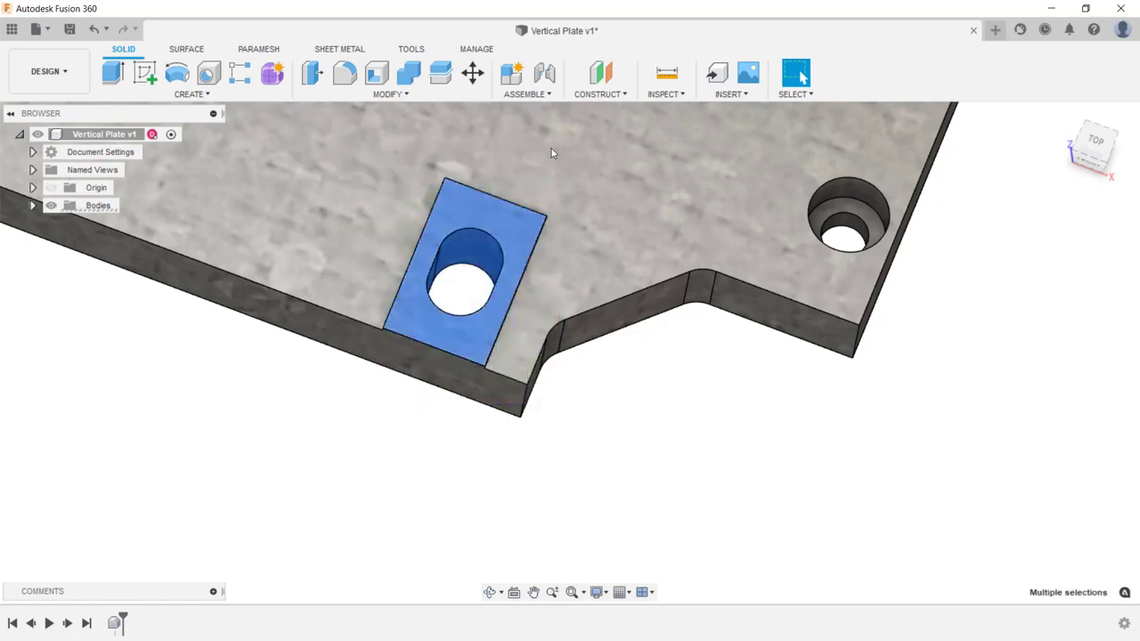
- Delete the lower tab's pocket and slotted-hole faces, leaving that plate area flat
right_click(550, 154)
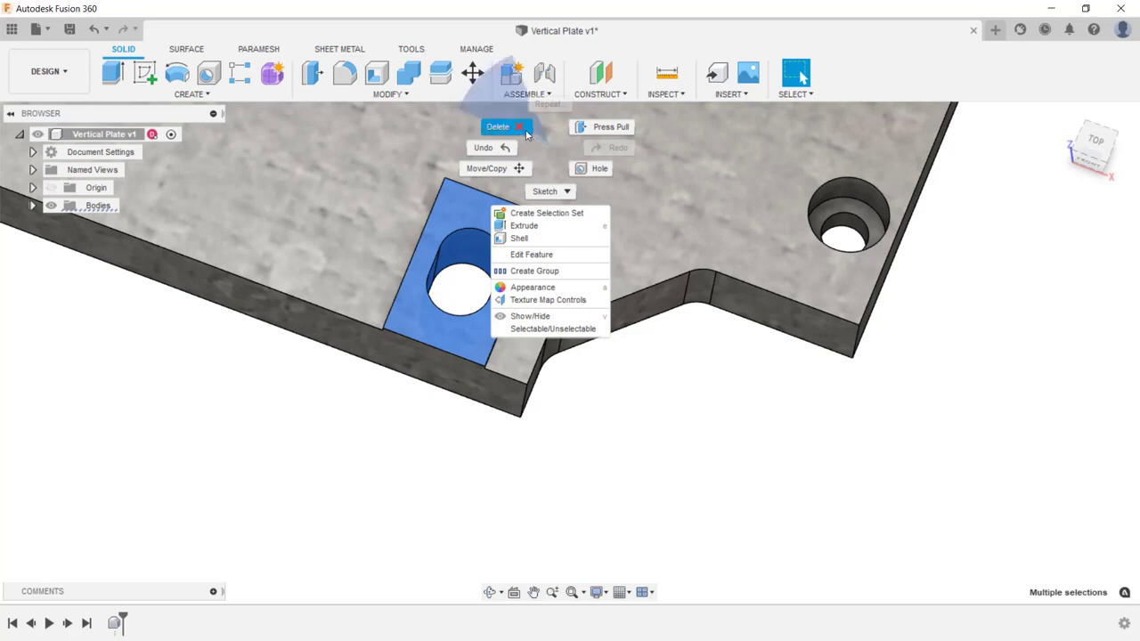
left_click(525, 130)
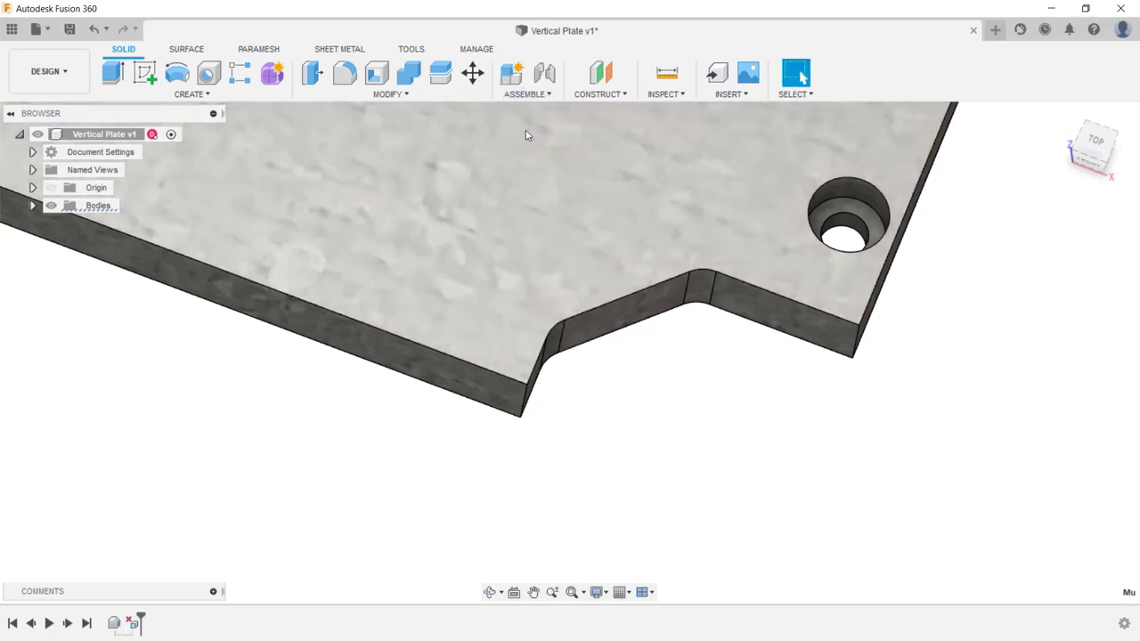
scroll(526, 130, "down", 3)
middle_click_drag(514, 188, 659, 419, "shift")
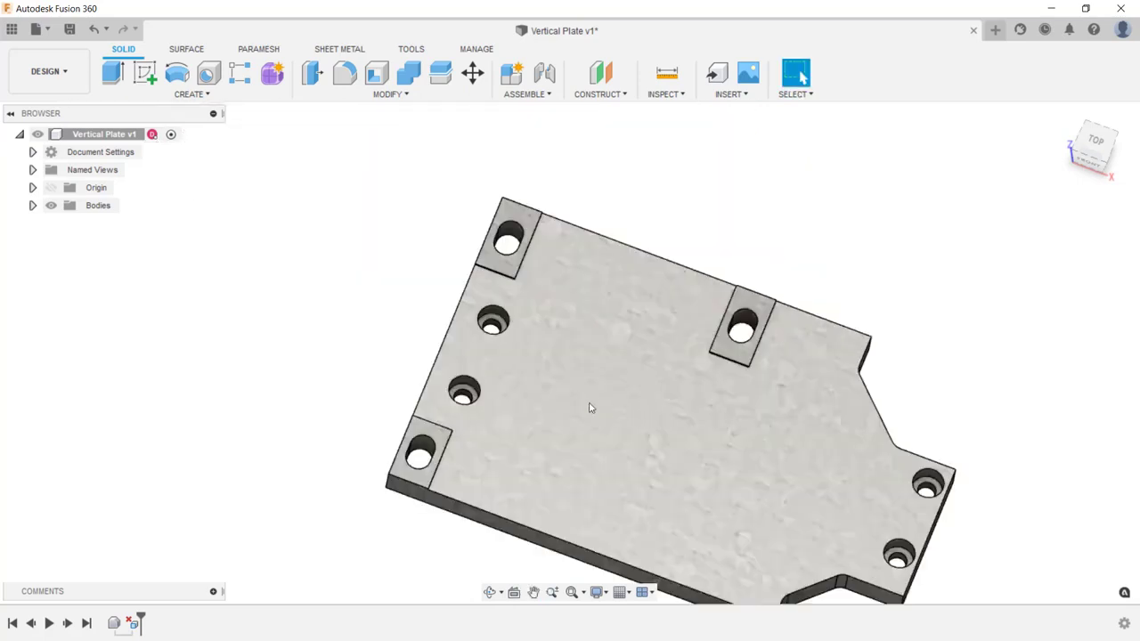
scroll(502, 368, "up", 5)
scroll(502, 366, "up", 3)
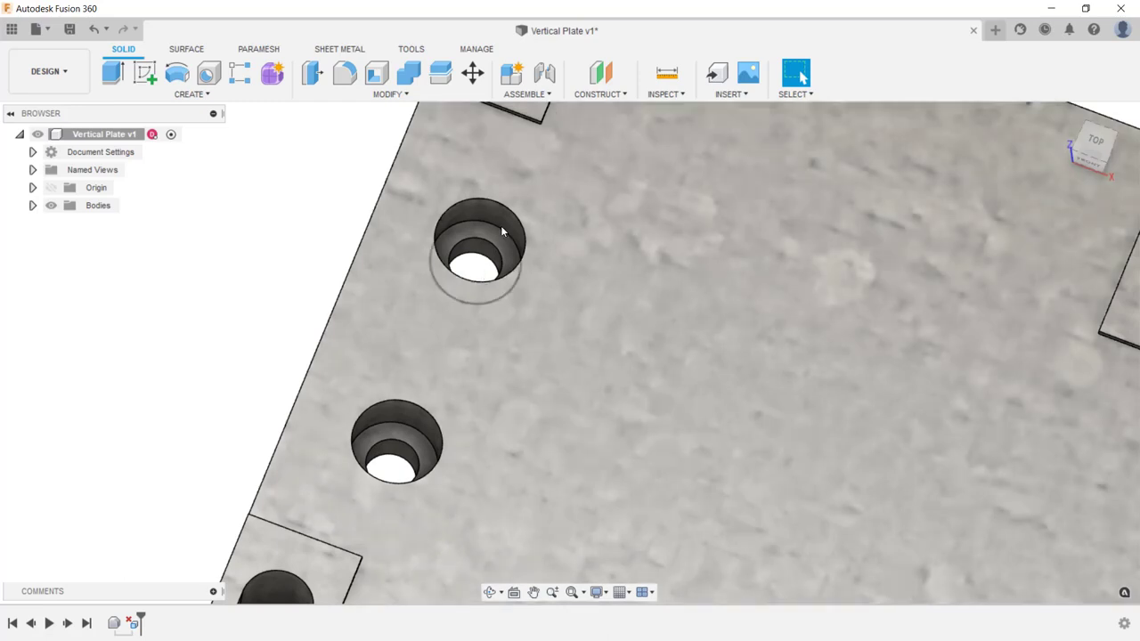
- Select the counterbore and bore faces of both round holes
left_click(504, 224)
left_click(500, 253)
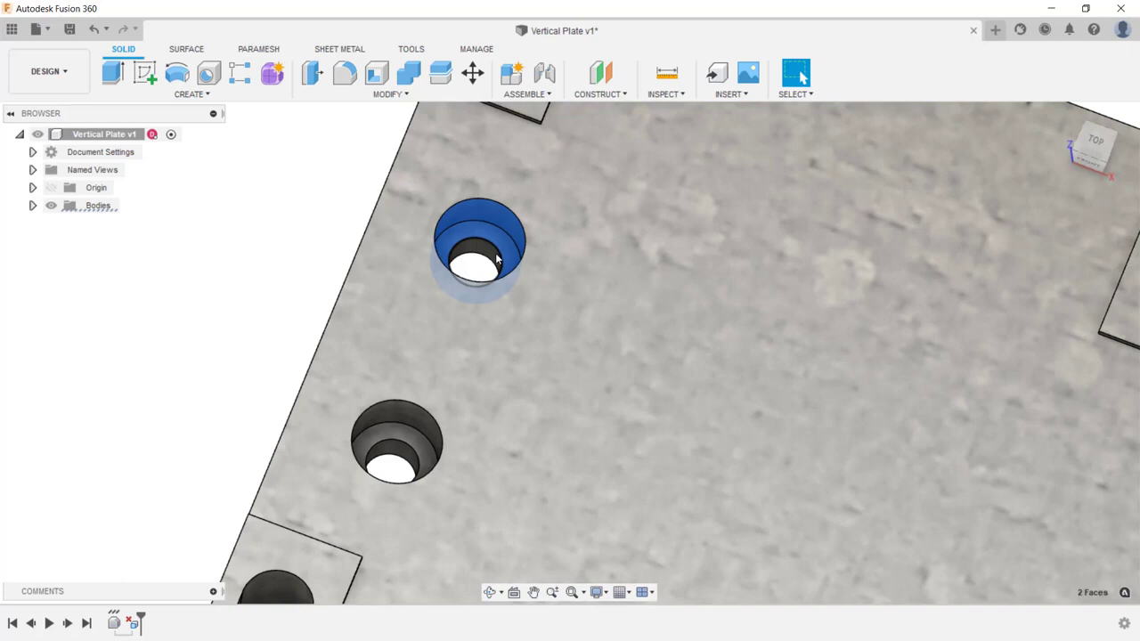
left_click(496, 260)
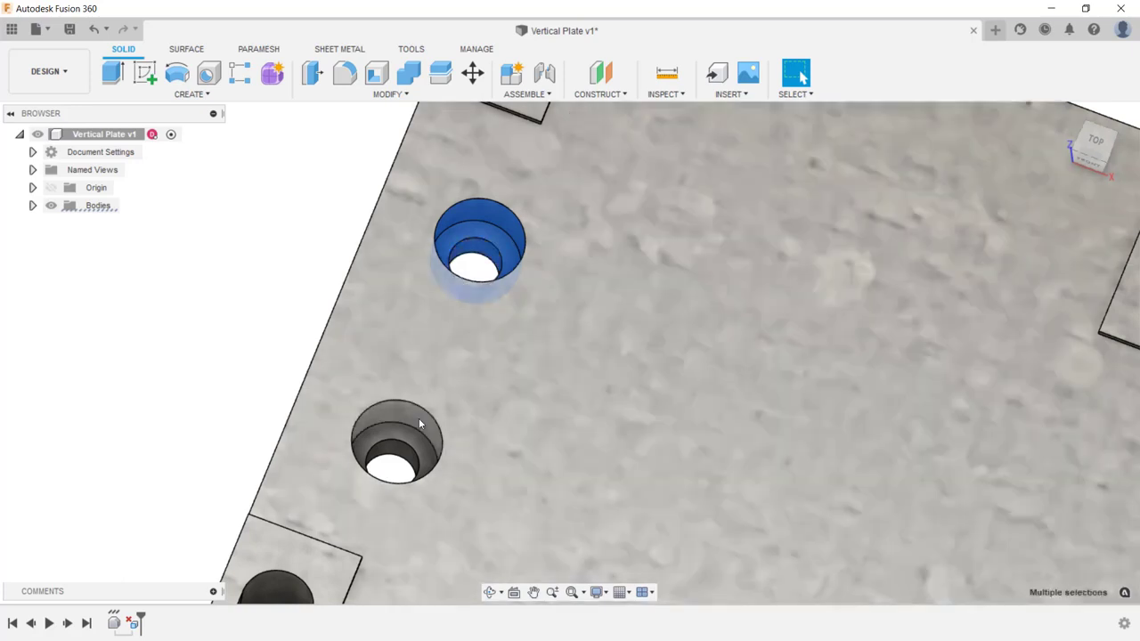
left_click(421, 424)
left_click(423, 444)
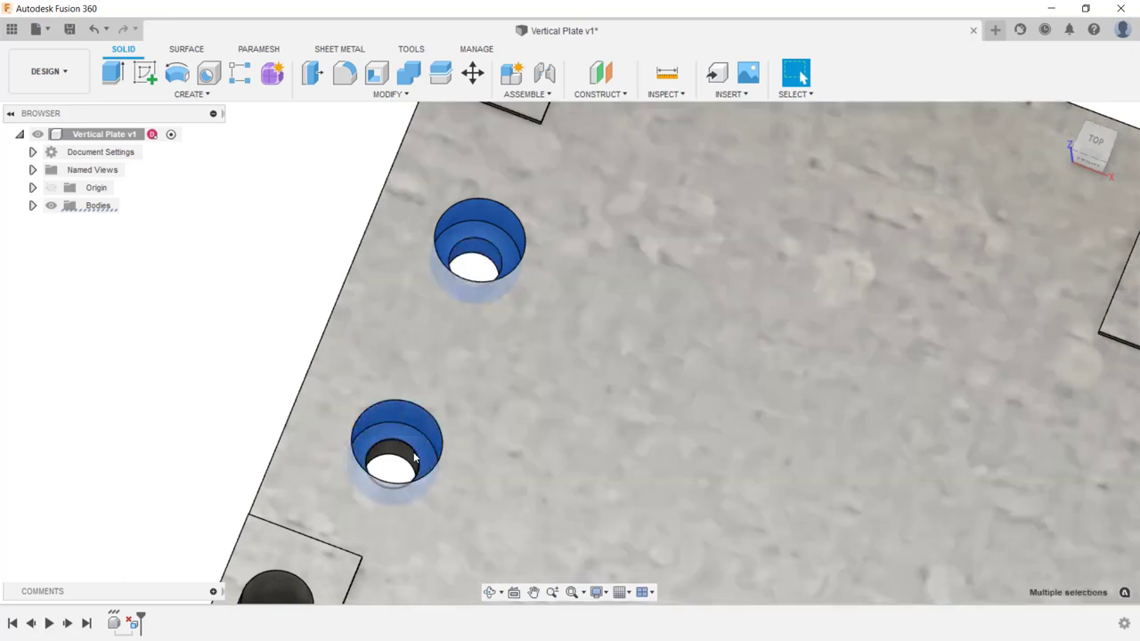
left_click(412, 460)
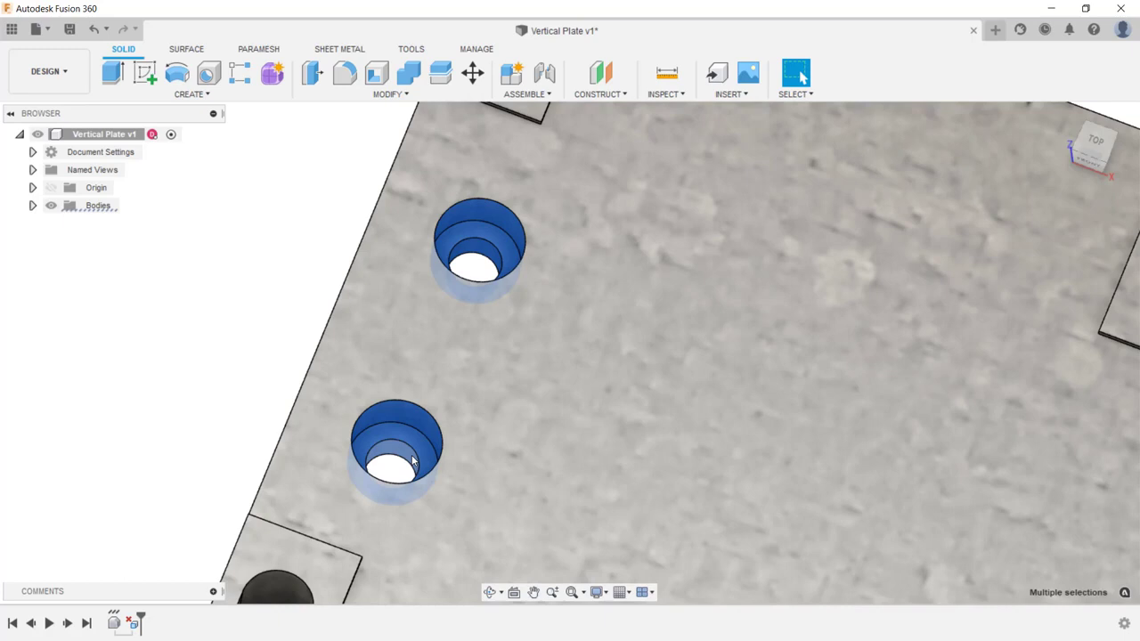
- Move the selected hole faces 30 mm along X with Move/Copy
right_click(412, 461)
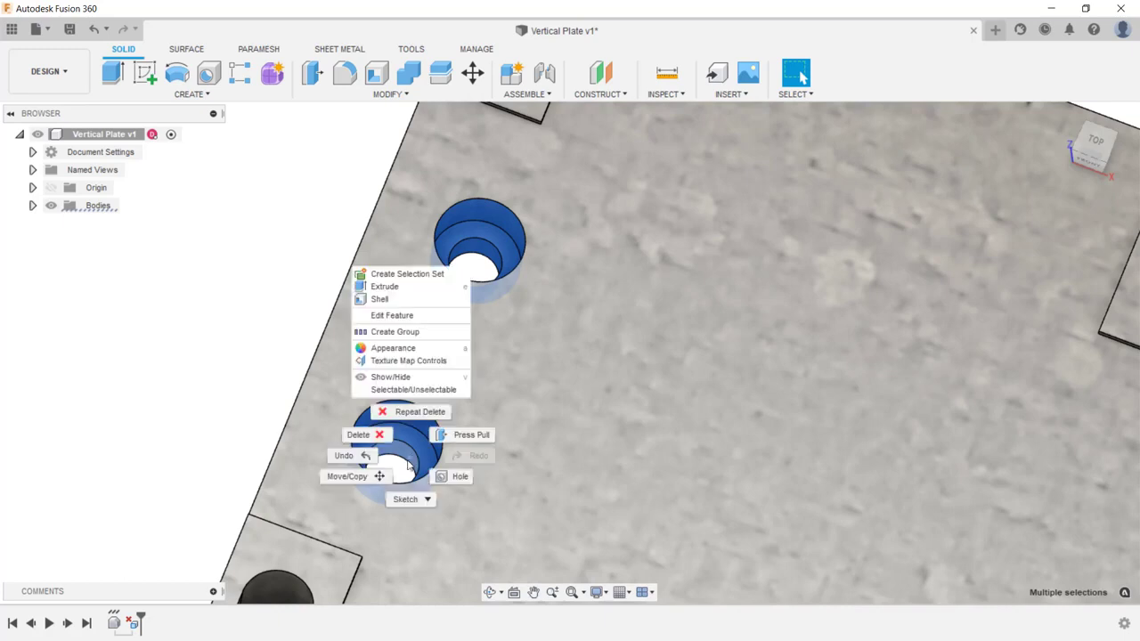
left_click(378, 480)
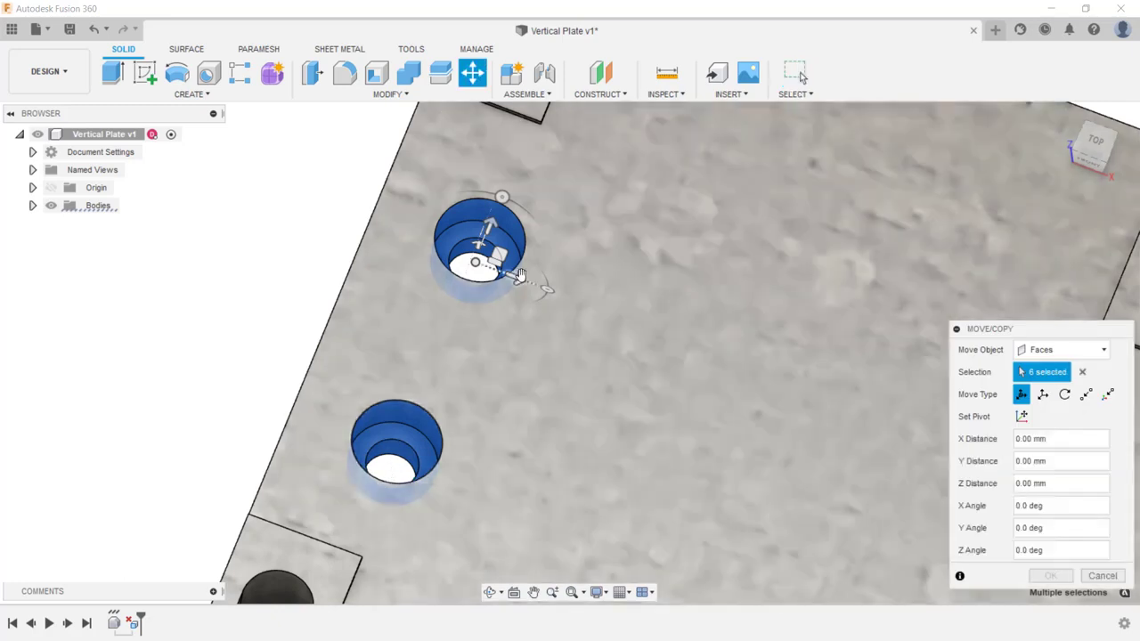
left_click_drag(520, 274, 665, 328)
type("30")
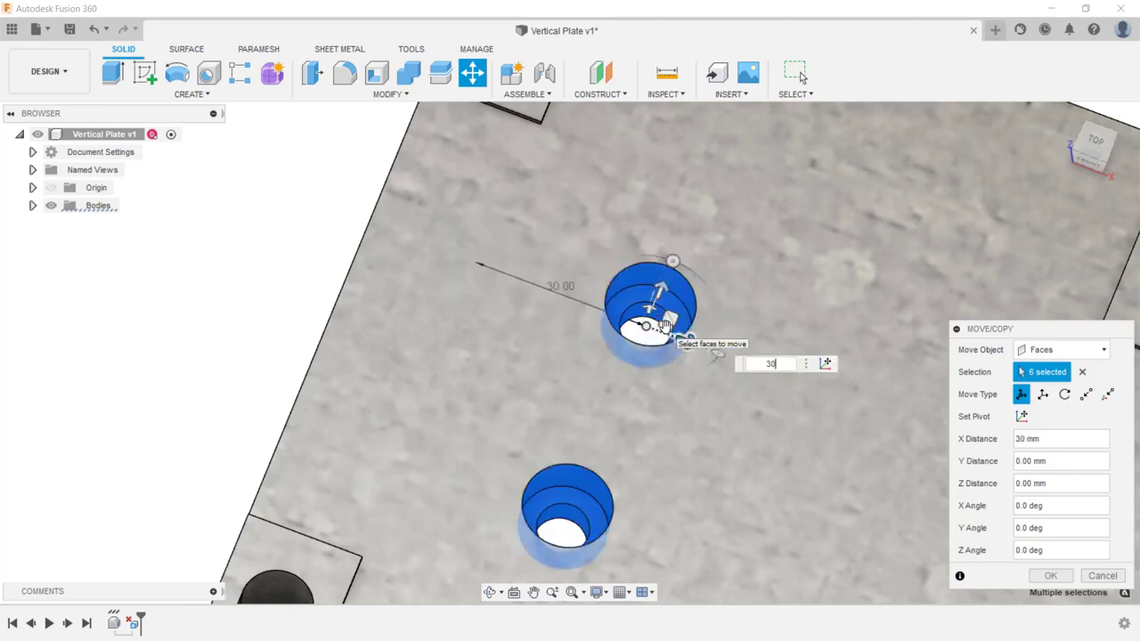
key("Return")
middle_click_drag(624, 178, 648, 276, "shift")
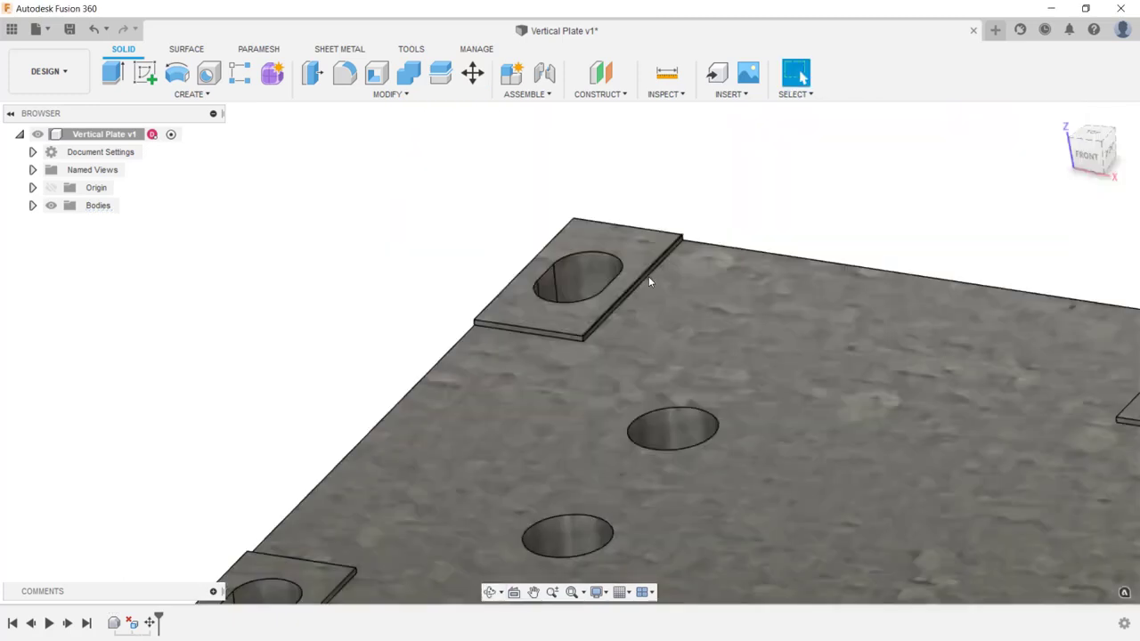
- Offset the first pad's slotted top face upward 25 mm into a tall block
left_click(638, 250)
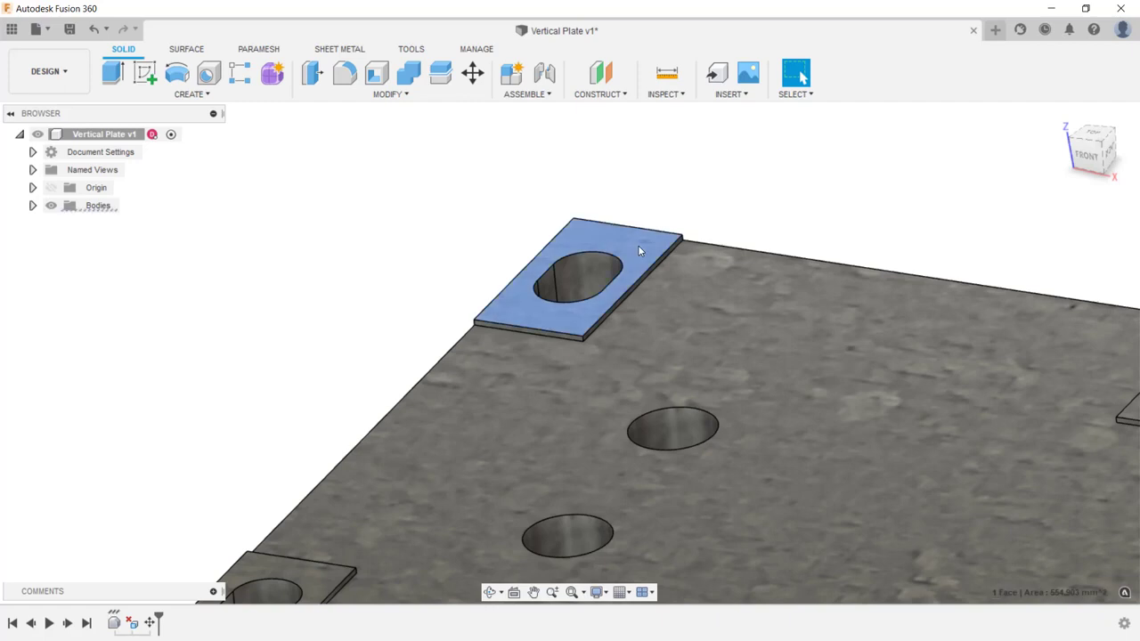
right_click(637, 251)
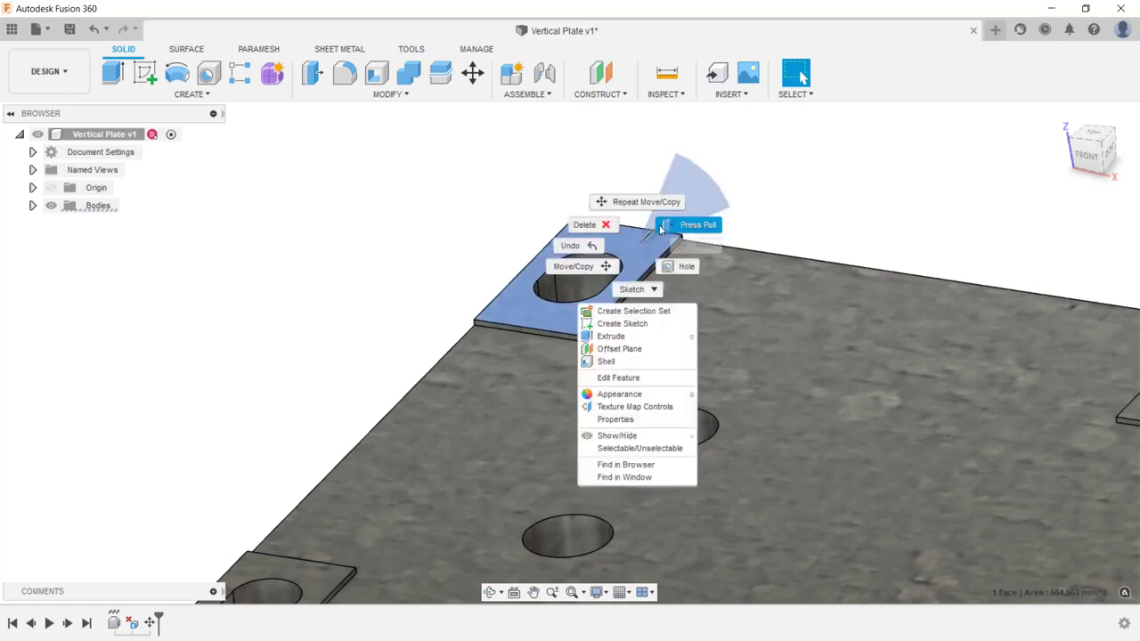
left_click(660, 229)
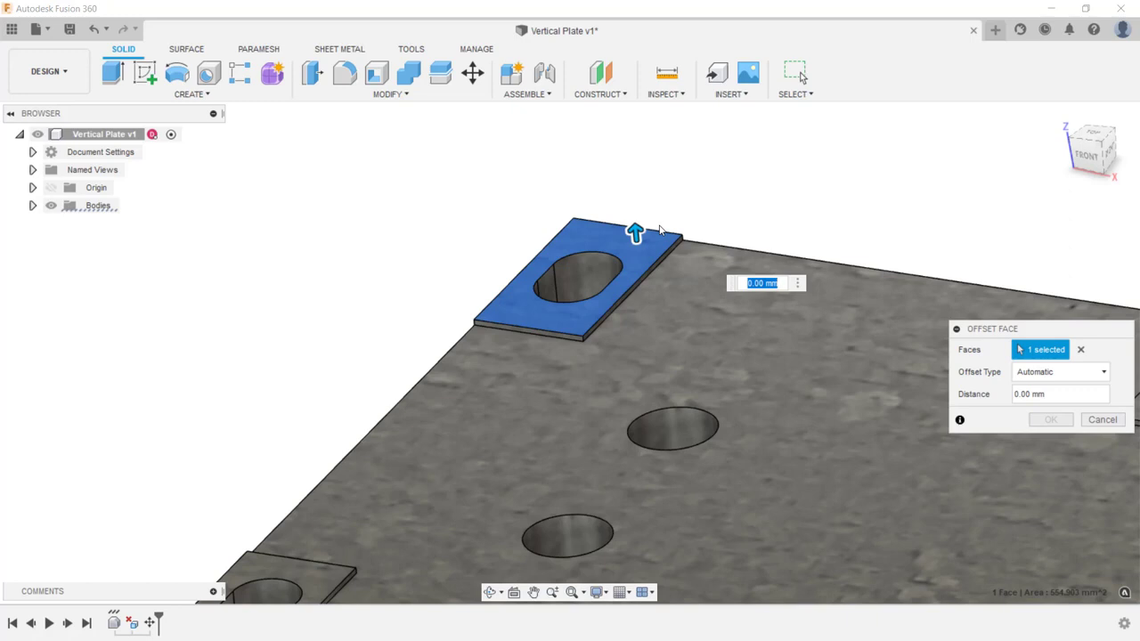
left_click_drag(634, 230, 647, 148)
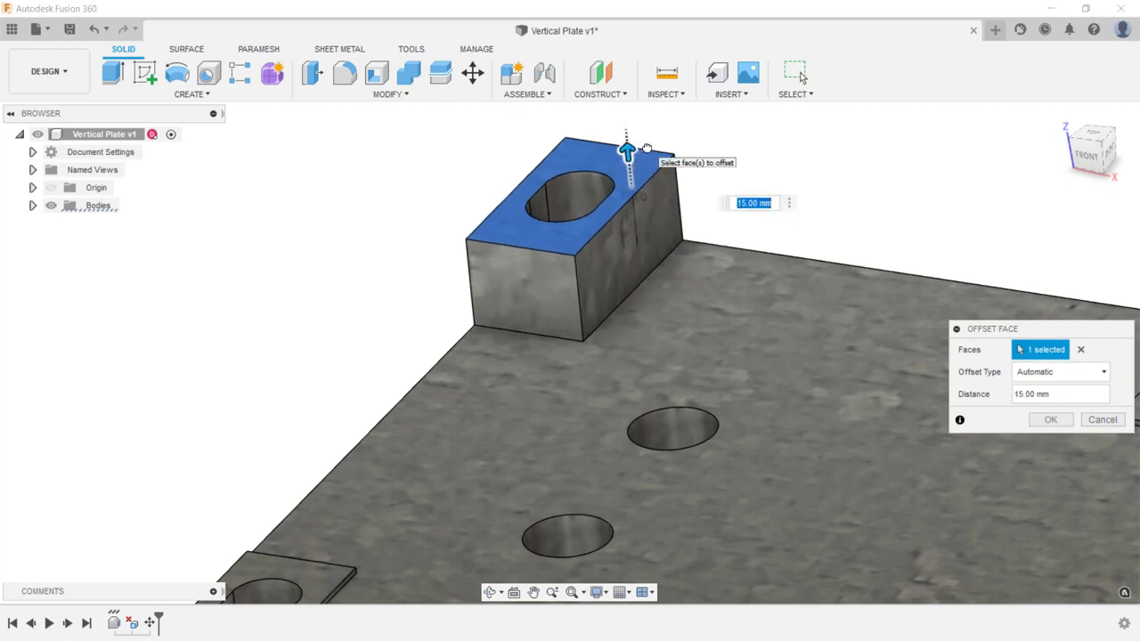
type("25")
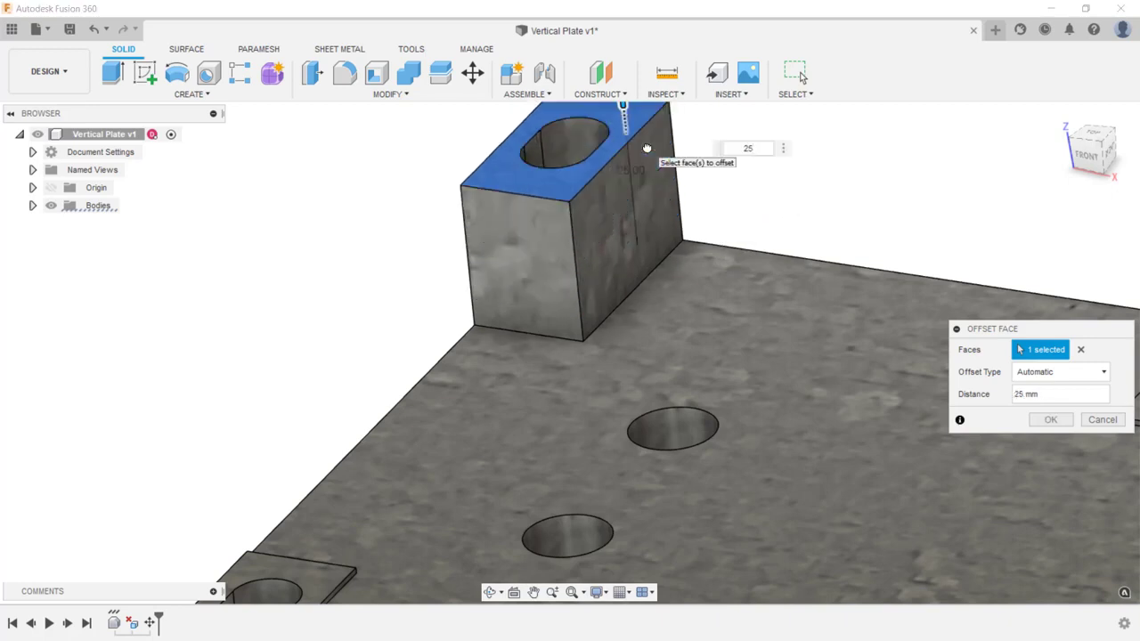
key("Return")
scroll(647, 146, "down", 5)
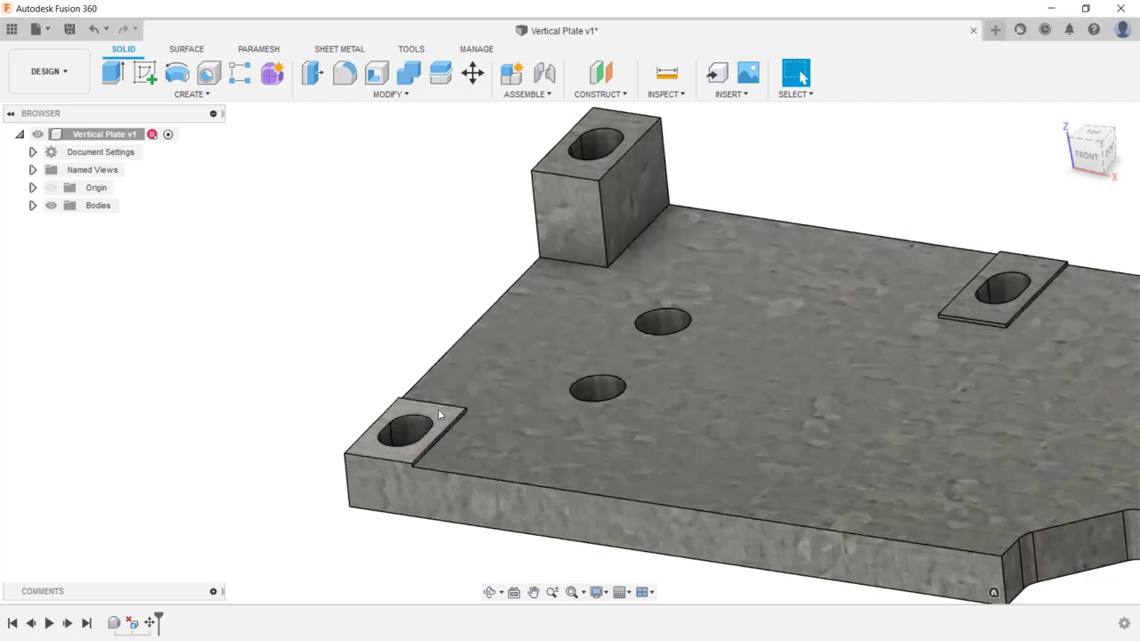
- Press Pull the two remaining pad top faces up 25 mm to match the first
left_click(438, 409)
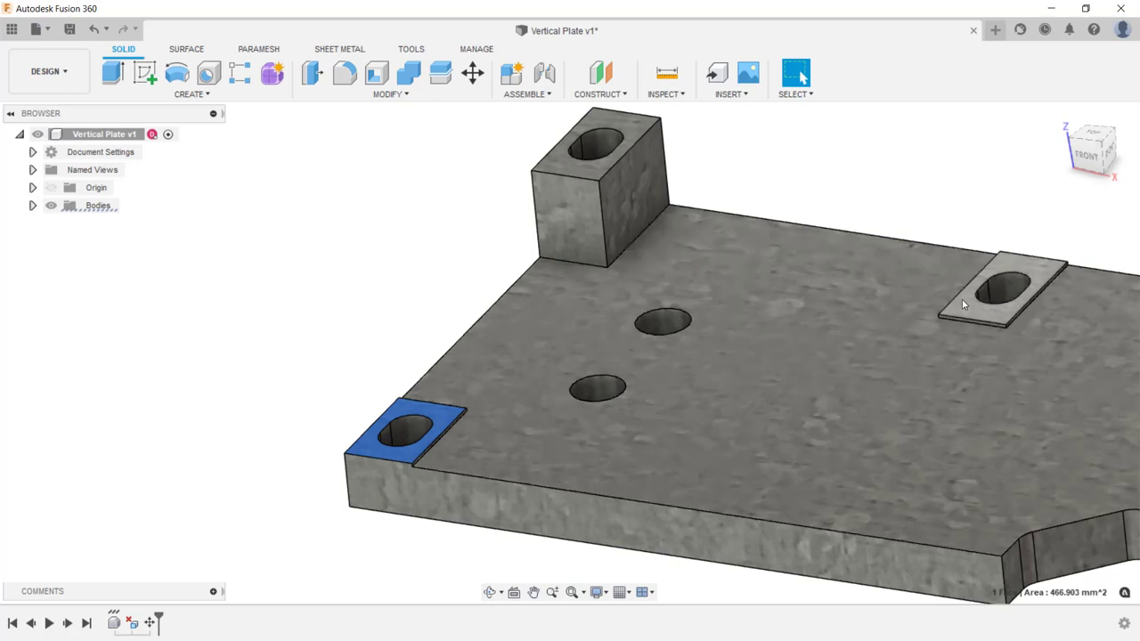
left_click(963, 299, "ctrl")
right_click(962, 300)
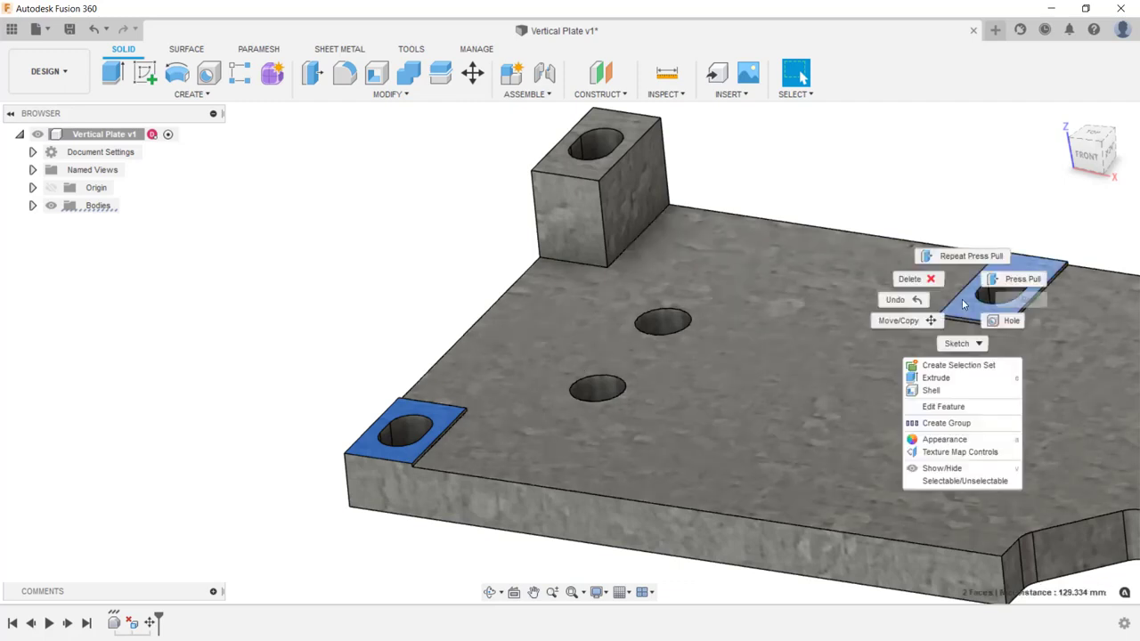
left_click(1000, 284)
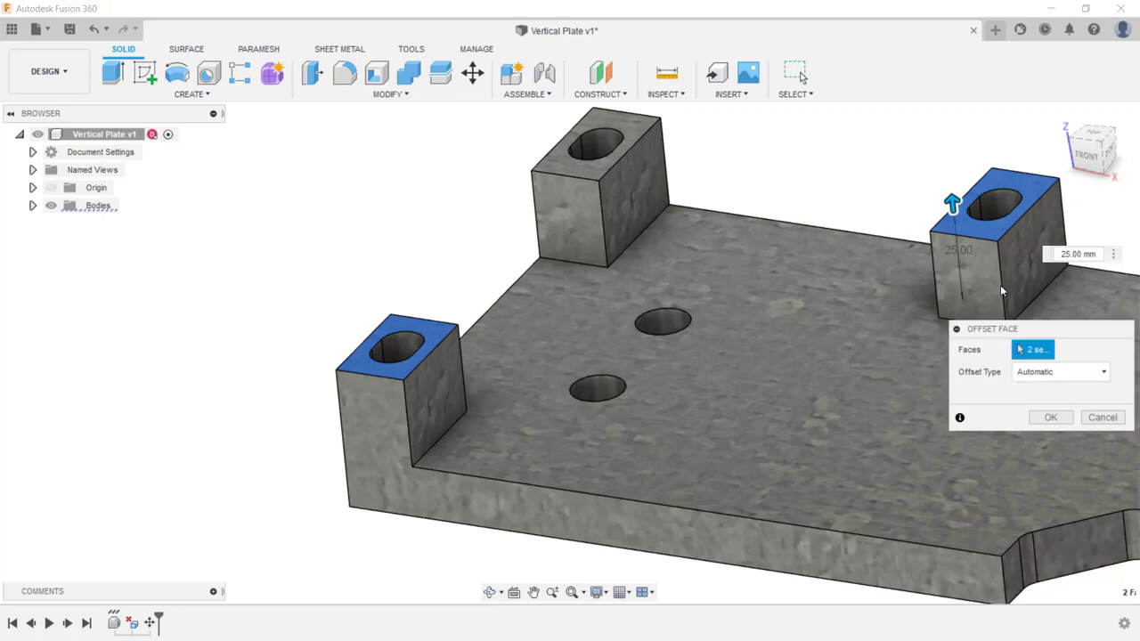
left_click_drag(952, 205, 954, 238)
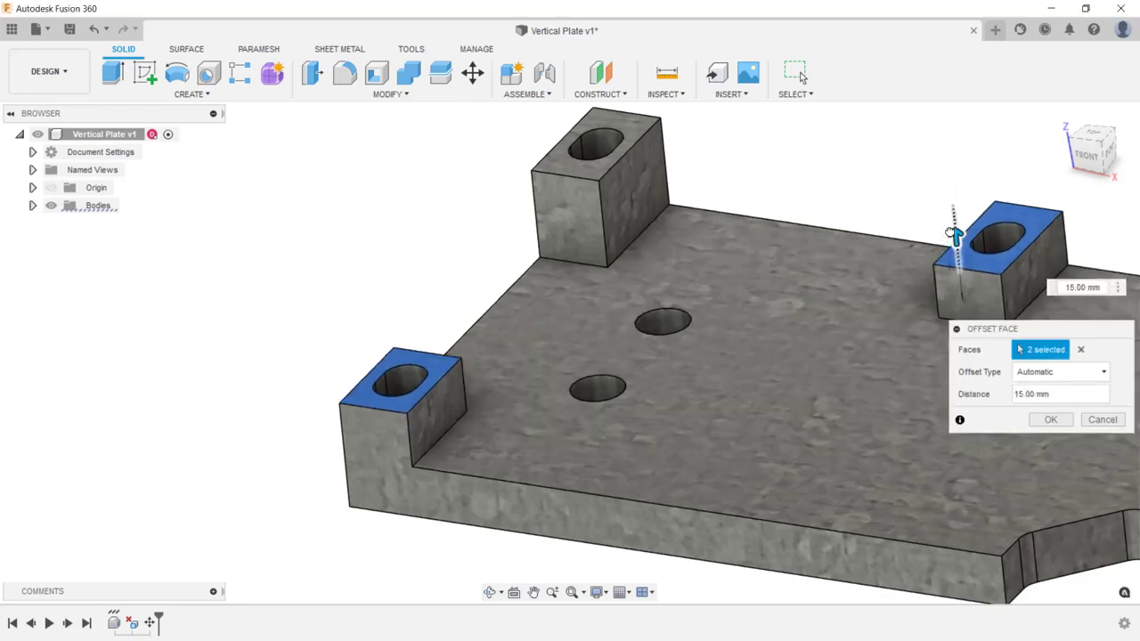
key("Tab")
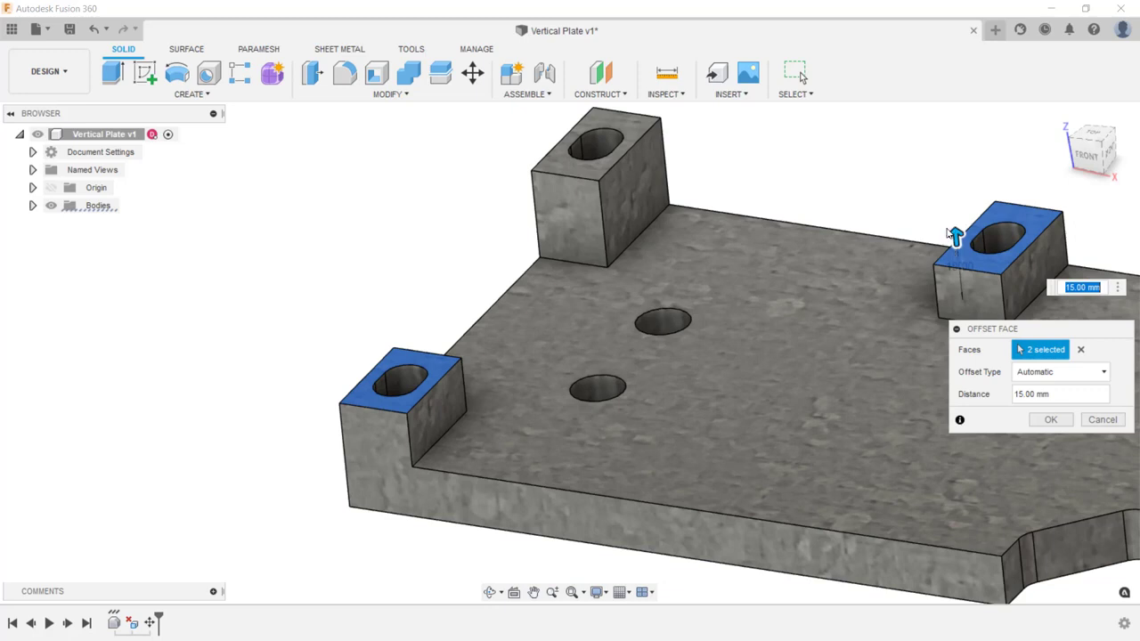
left_click(641, 127)
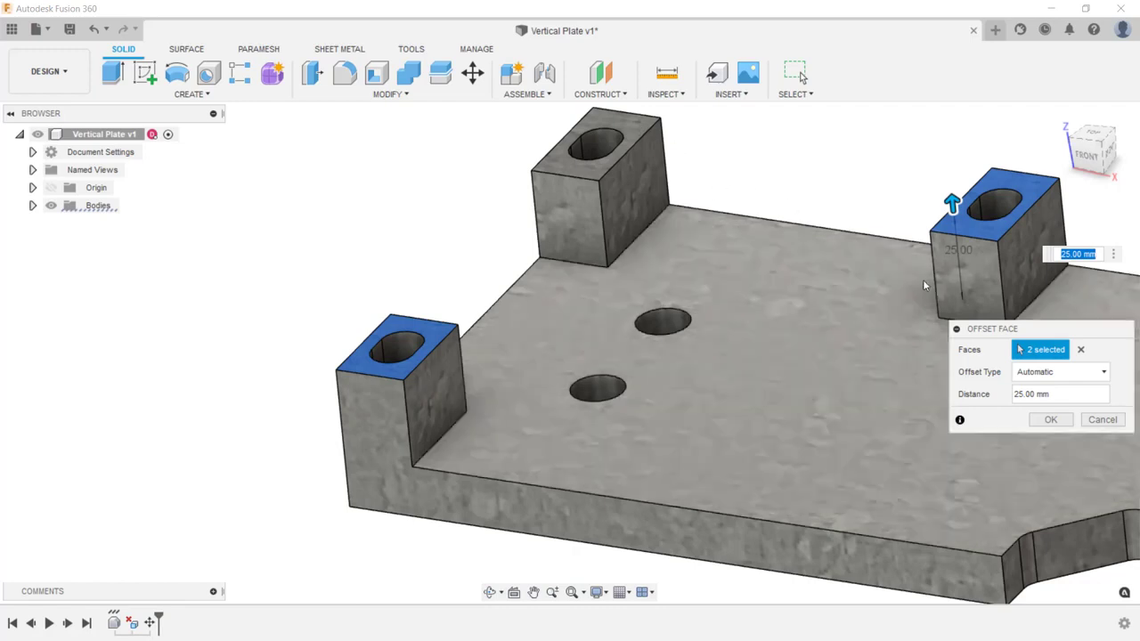
left_click(1051, 419)
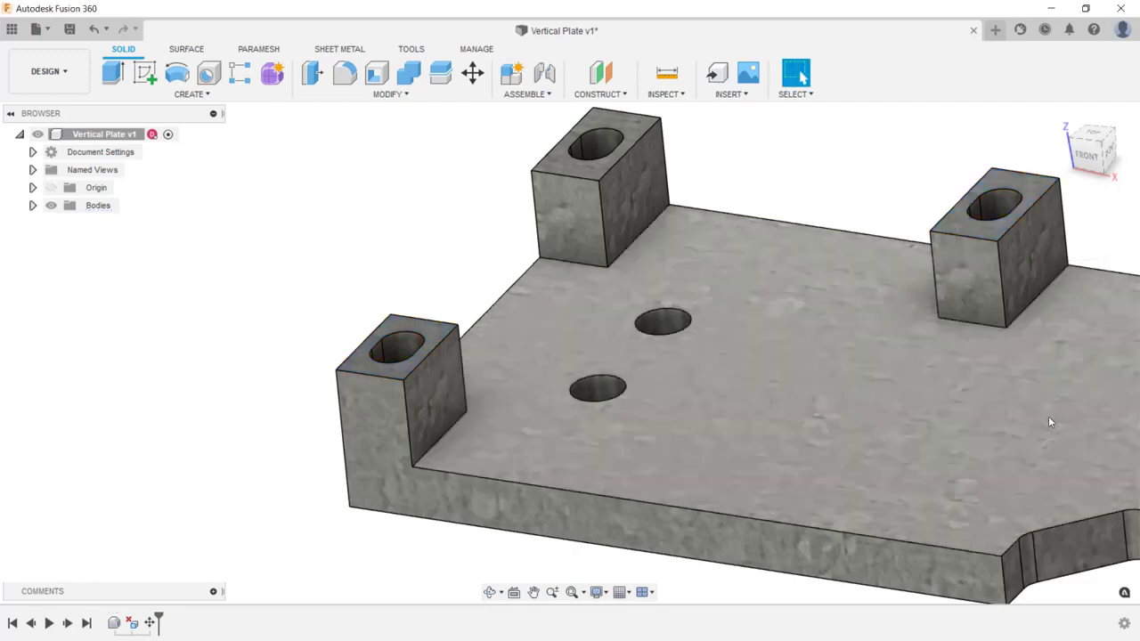
- Inspect the plate from the Front and Left views, return Home, and launch the Hole tool
left_click(1089, 154)
left_click(1068, 149)
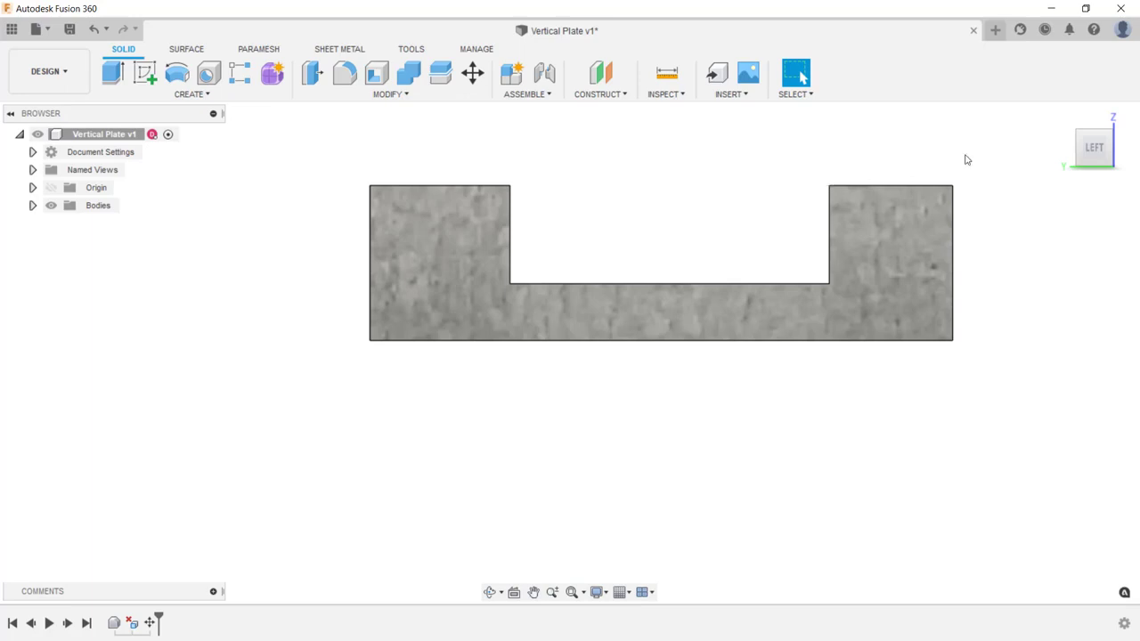
left_click(1062, 115)
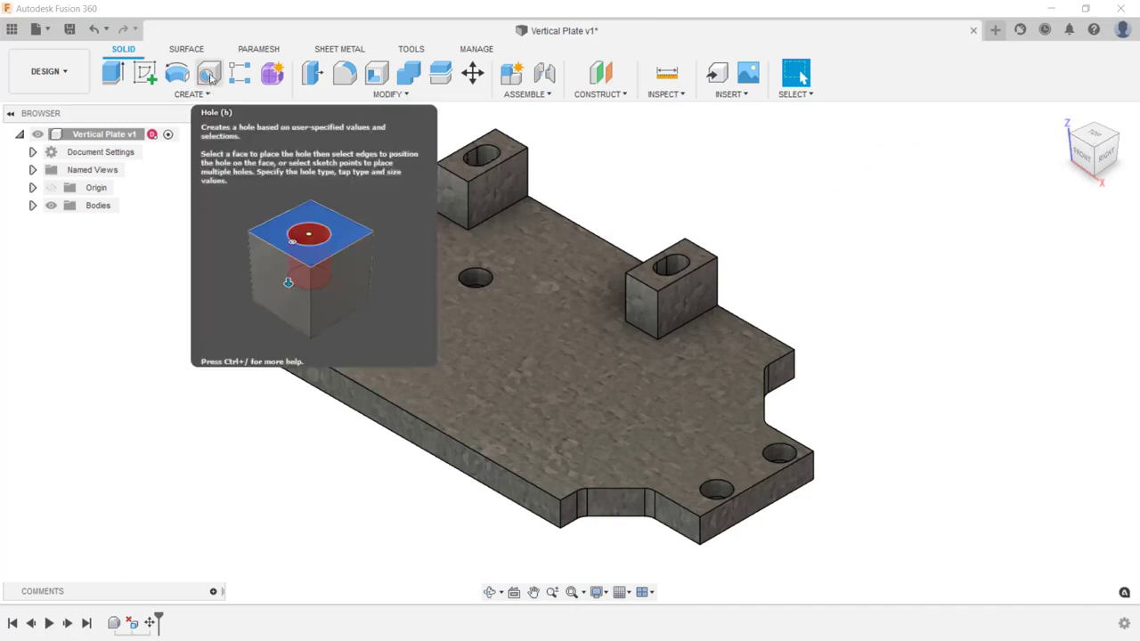
left_click(210, 76)
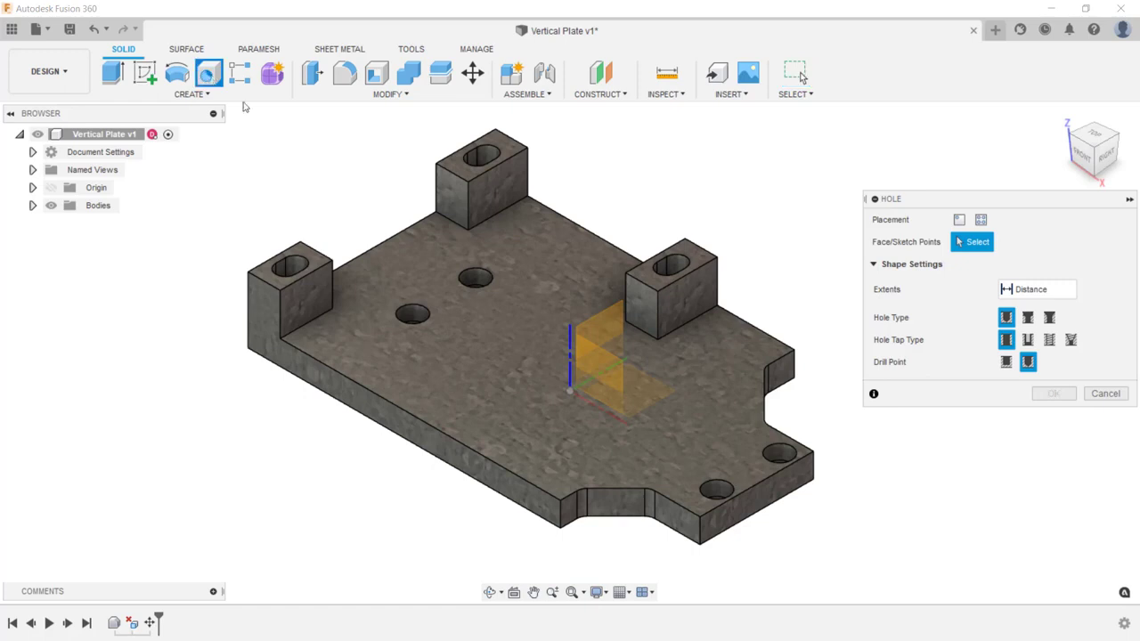
- Place a 50 mm through-all hole on the top face, 50 mm and 125 mm from two edges
left_click(537, 354)
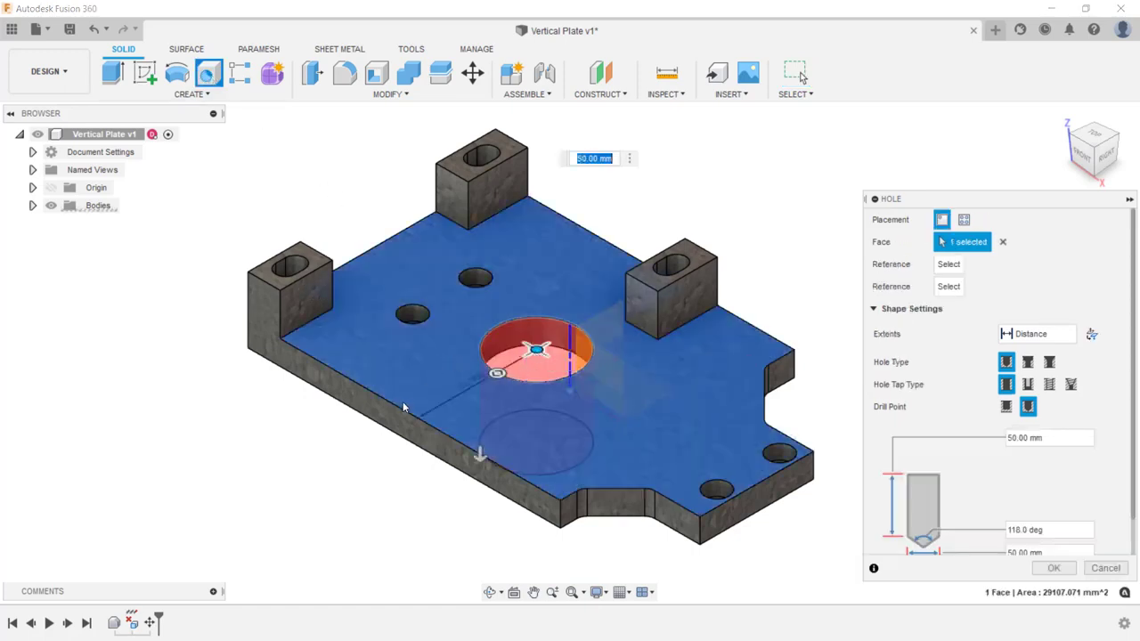
left_click(404, 409)
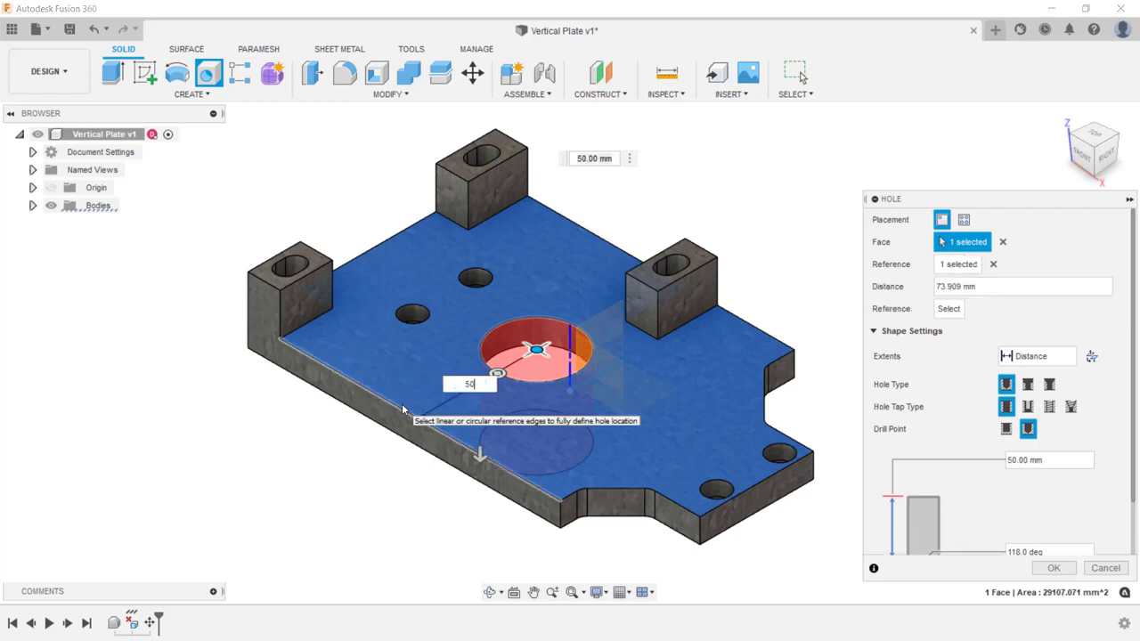
key("Return")
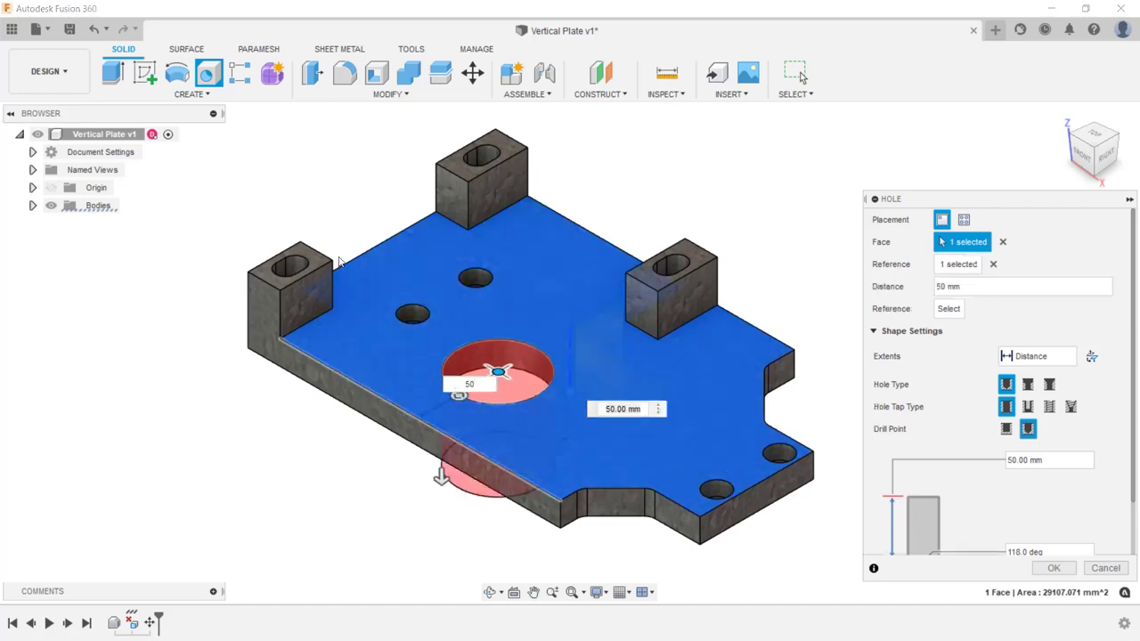
left_click(342, 265)
type("125")
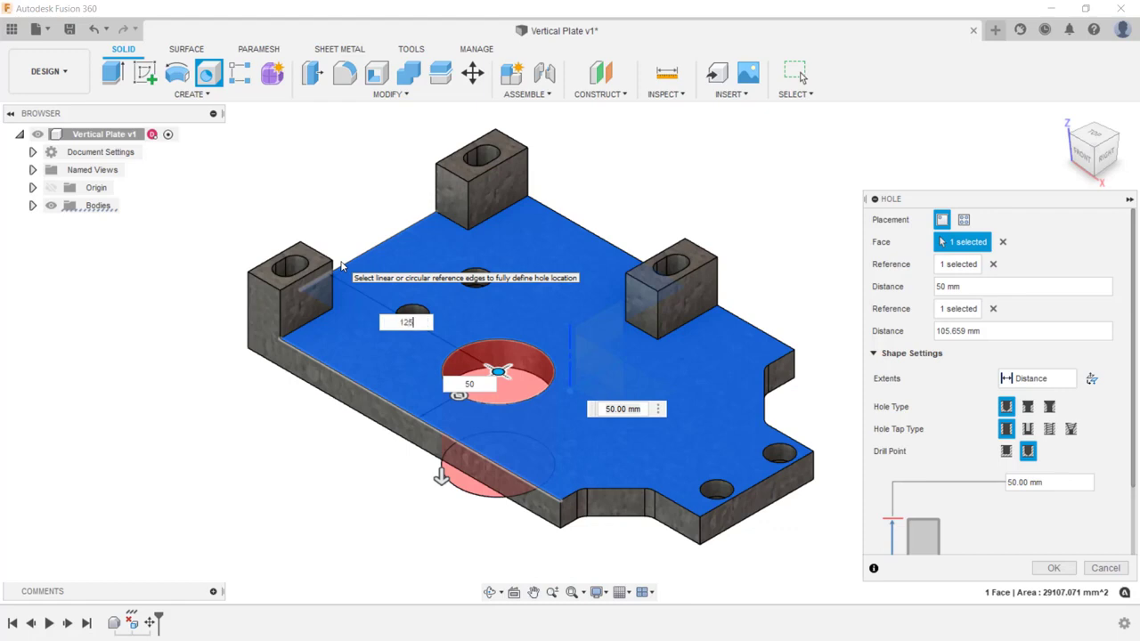
key("Tab")
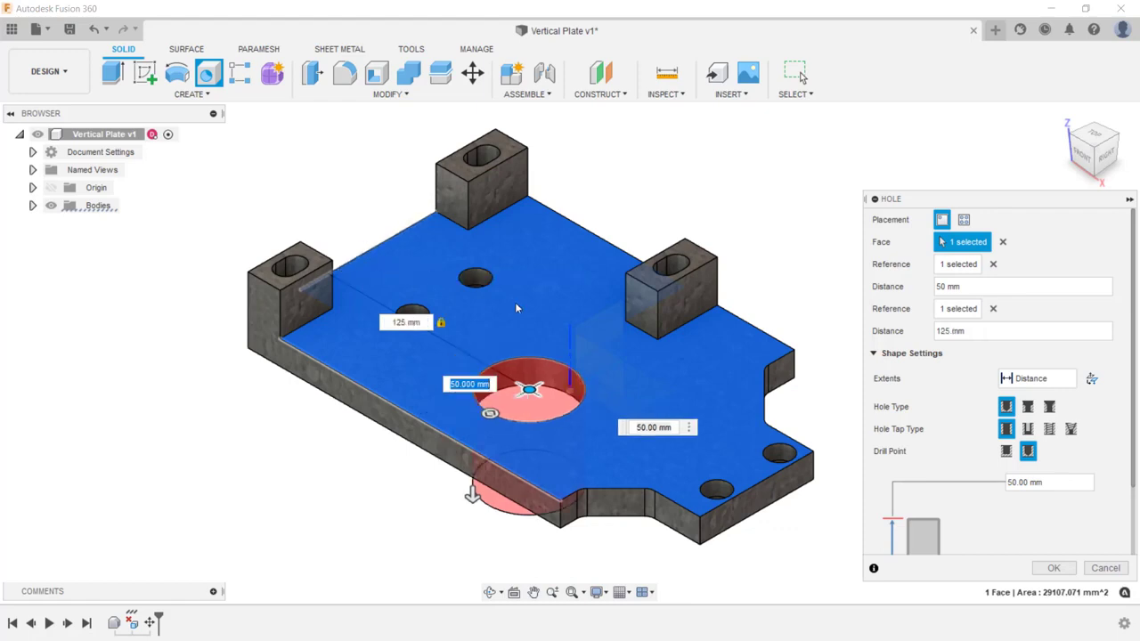
left_click(1048, 380)
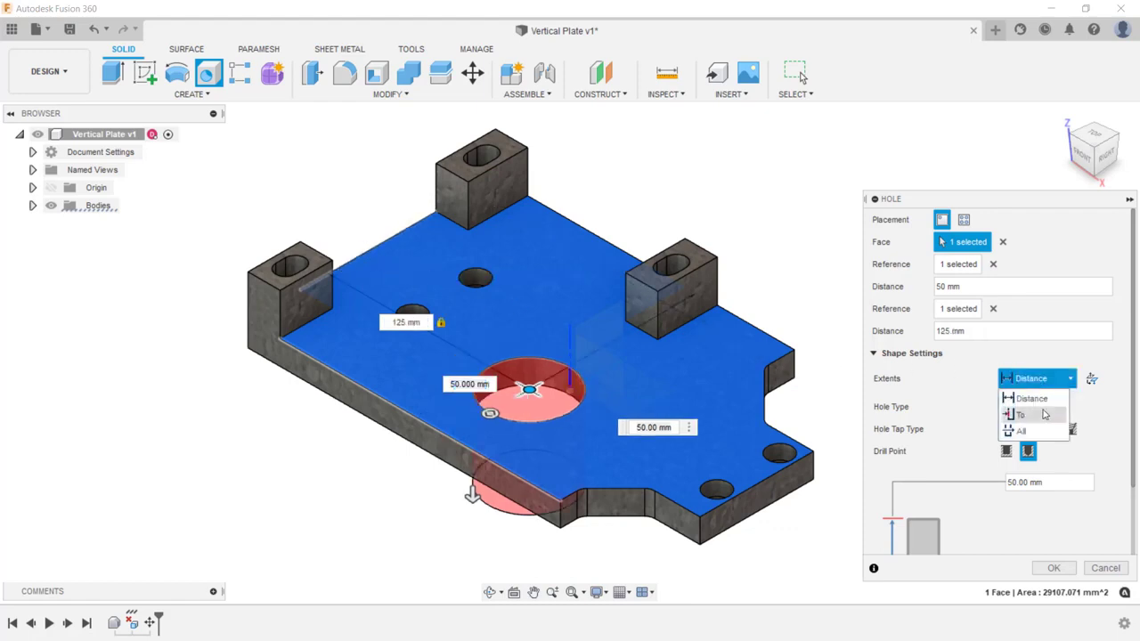
left_click(1041, 432)
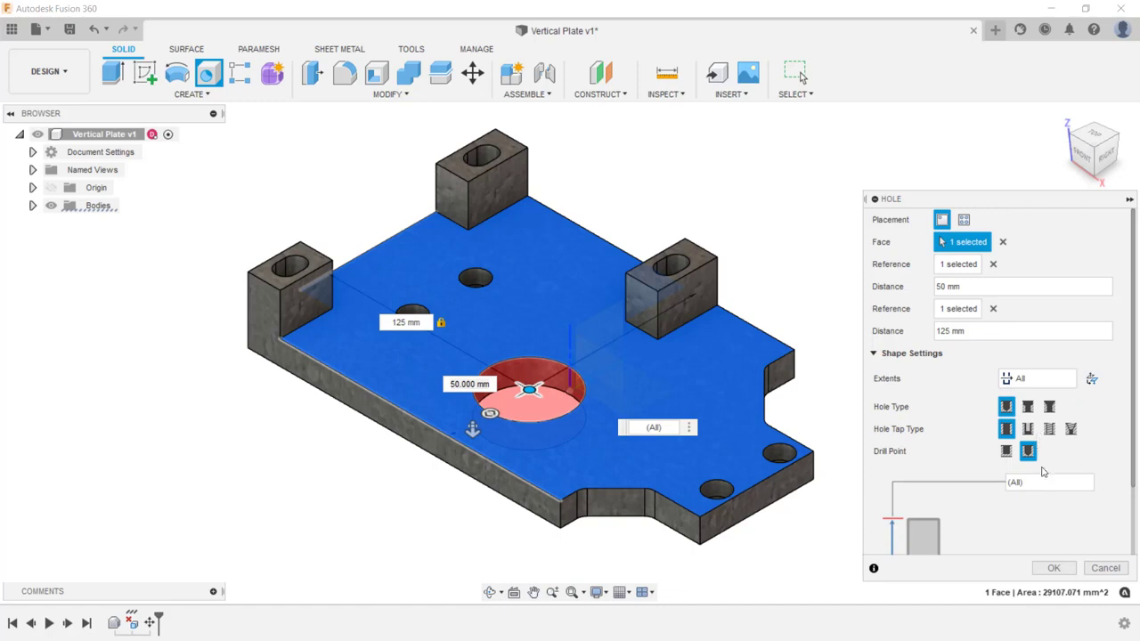
left_click(1058, 570)
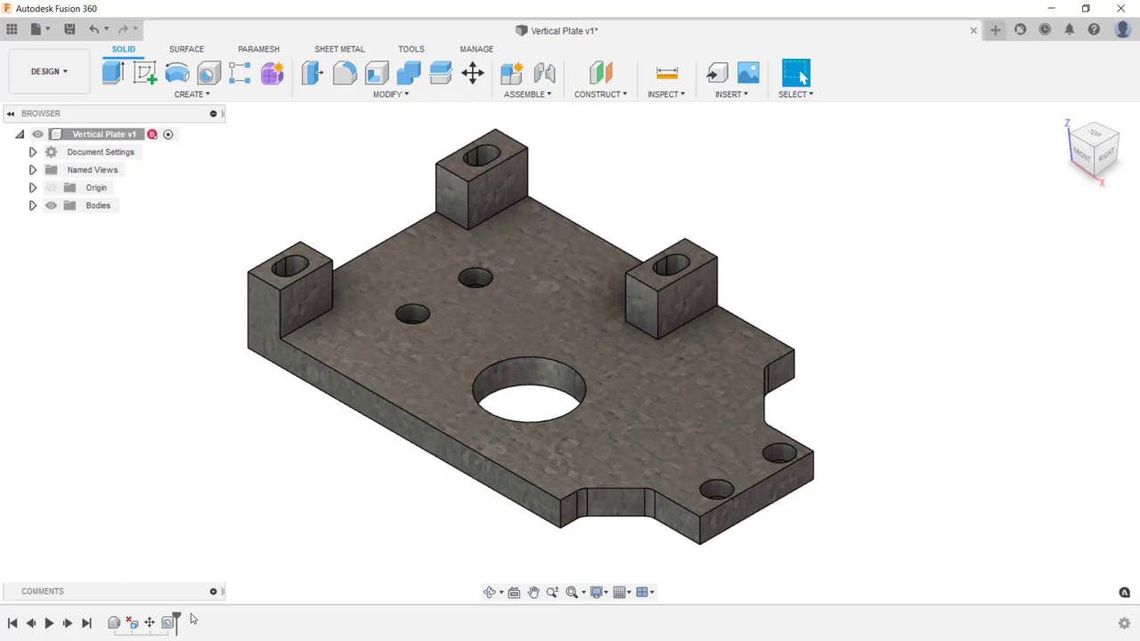
- Edit the Hole feature to a 60 mm diameter and begin saving a new version
right_click(168, 623)
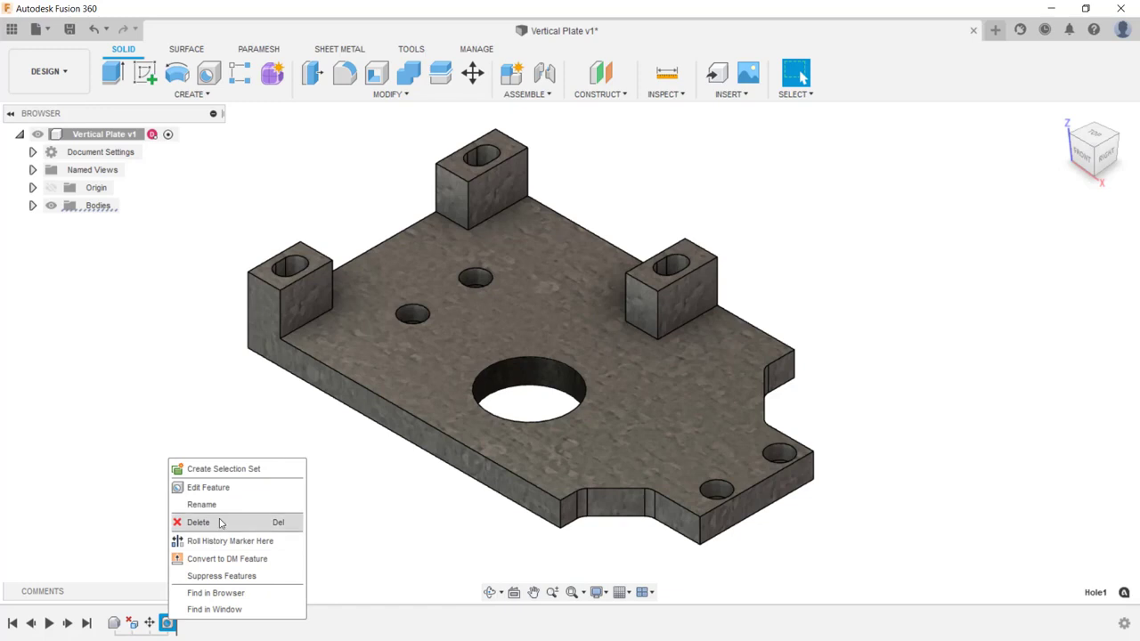
left_click(232, 490)
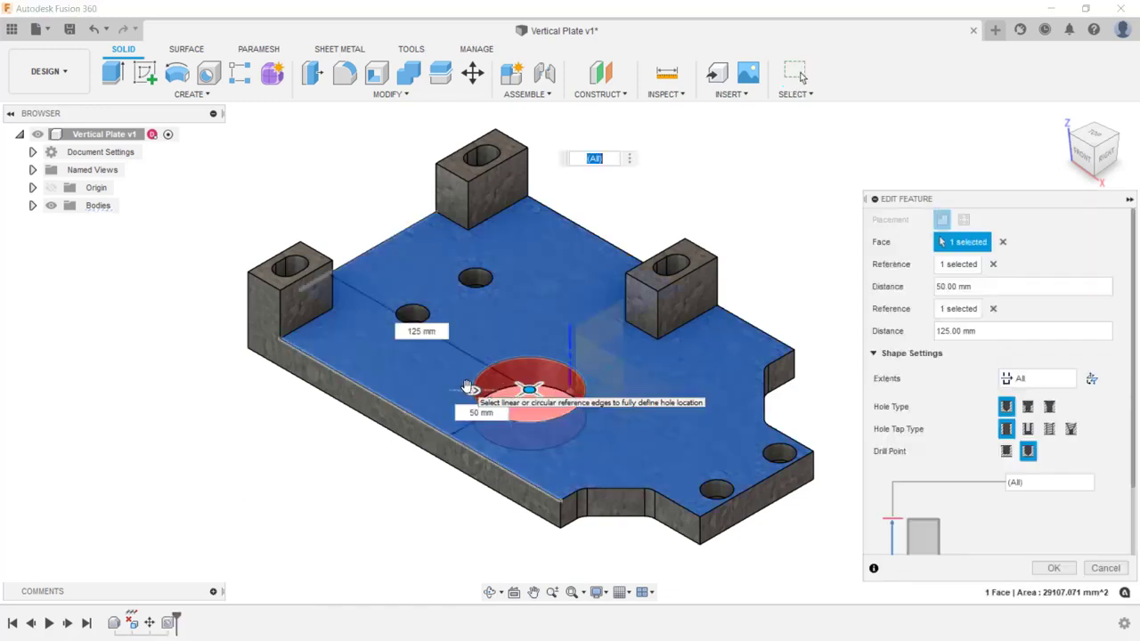
left_click(461, 386)
type("60")
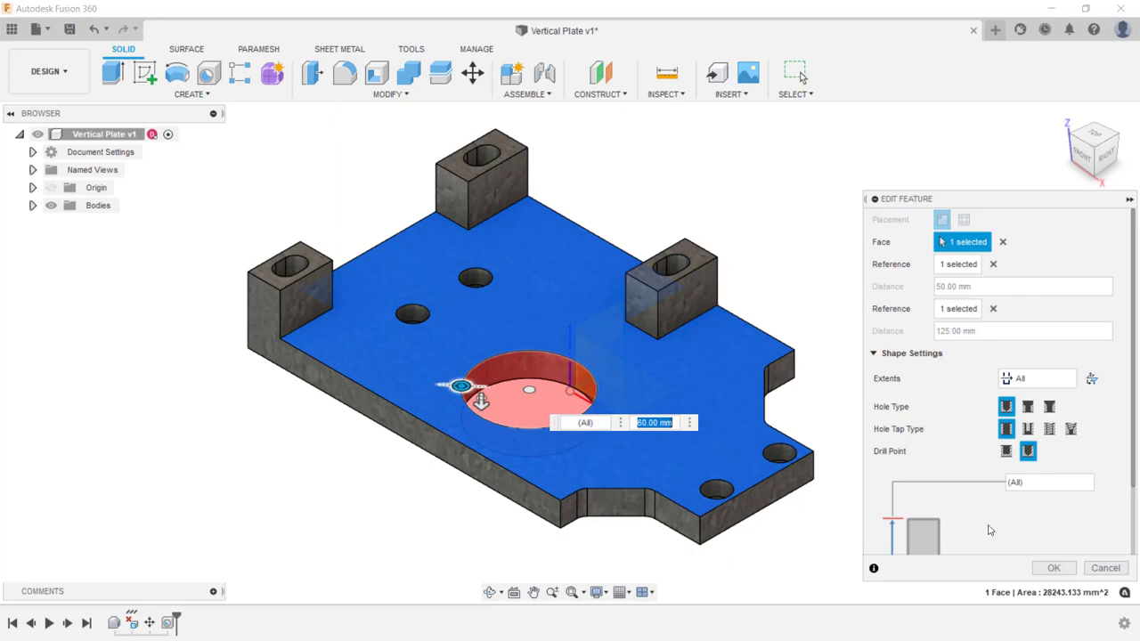
left_click(1066, 572)
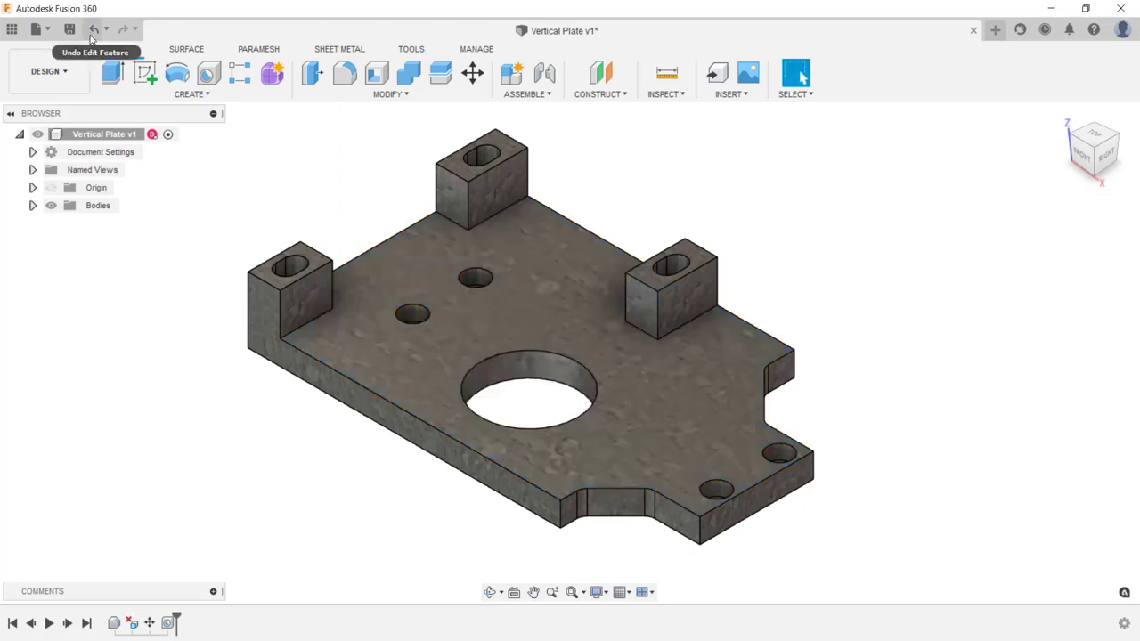
left_click(70, 29)
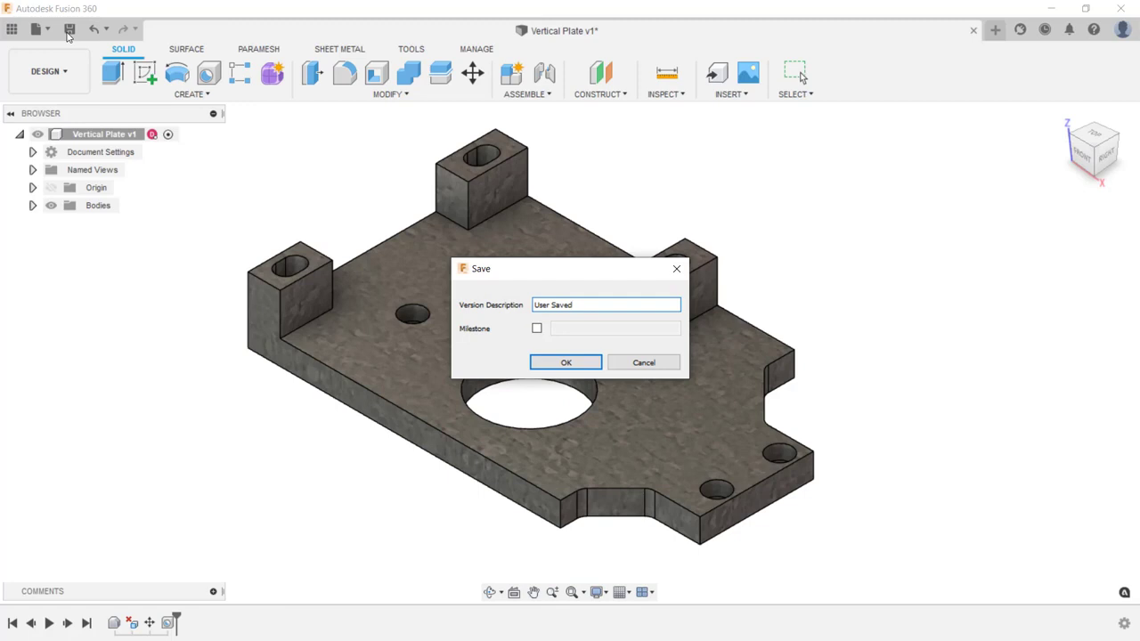
- Save Vertical Plate as v2 with version description 'Added features', then close the design
left_click(576, 303)
left_click_drag(576, 304, 533, 304)
type("Added features")
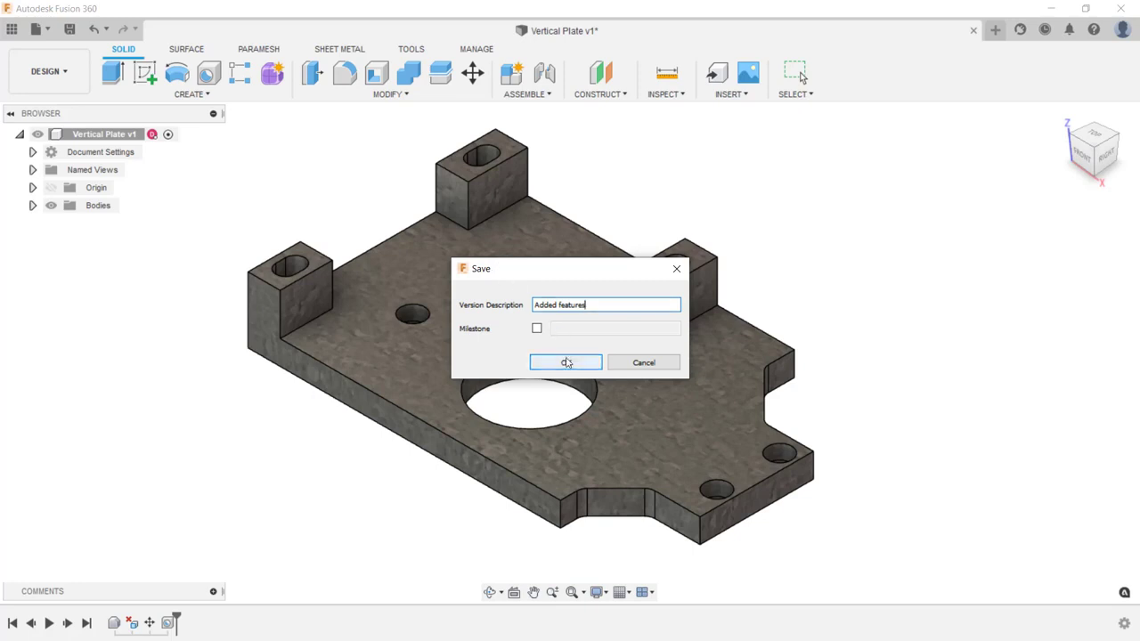
left_click(566, 363)
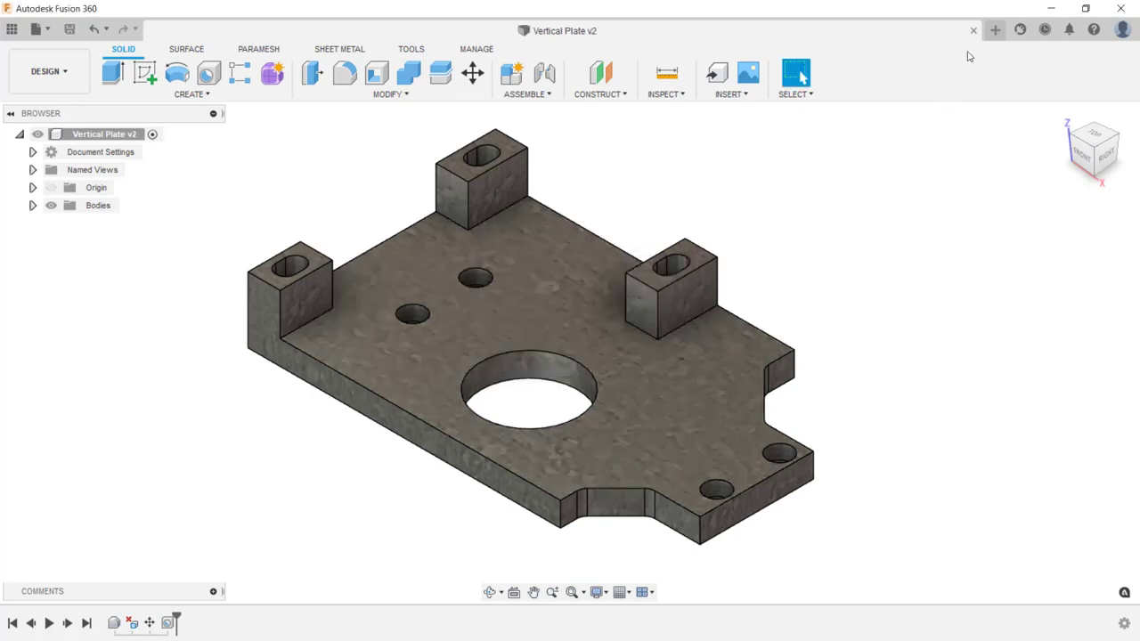
left_click(974, 31)
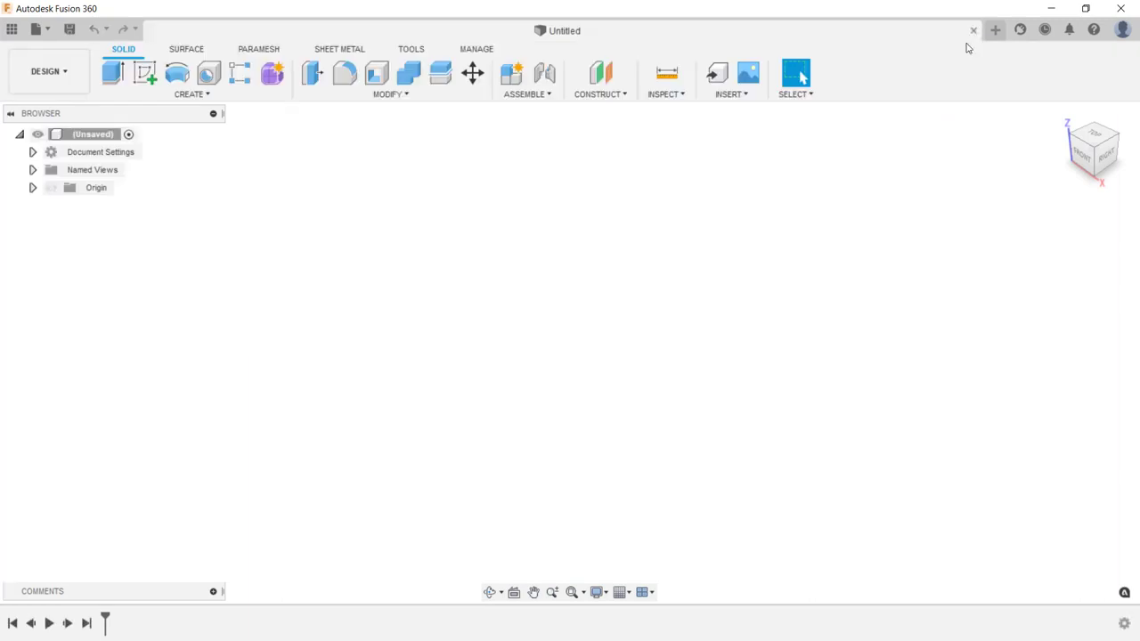
- Show the Data Panel and start an upload into the Legacy Data folder
left_click(13, 29)
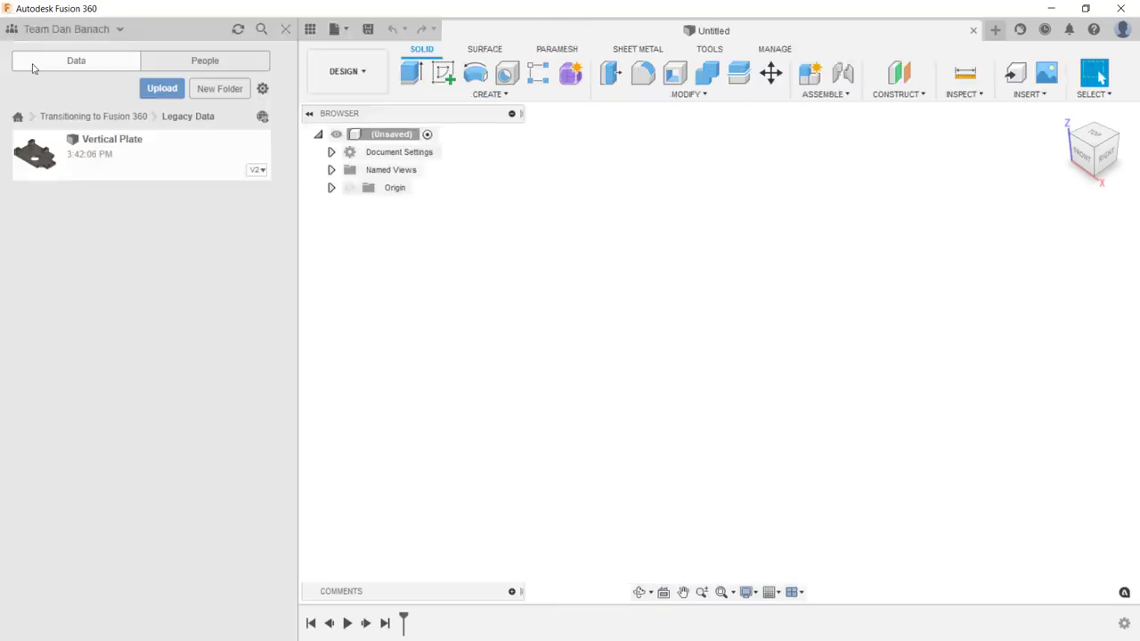
left_click(153, 93)
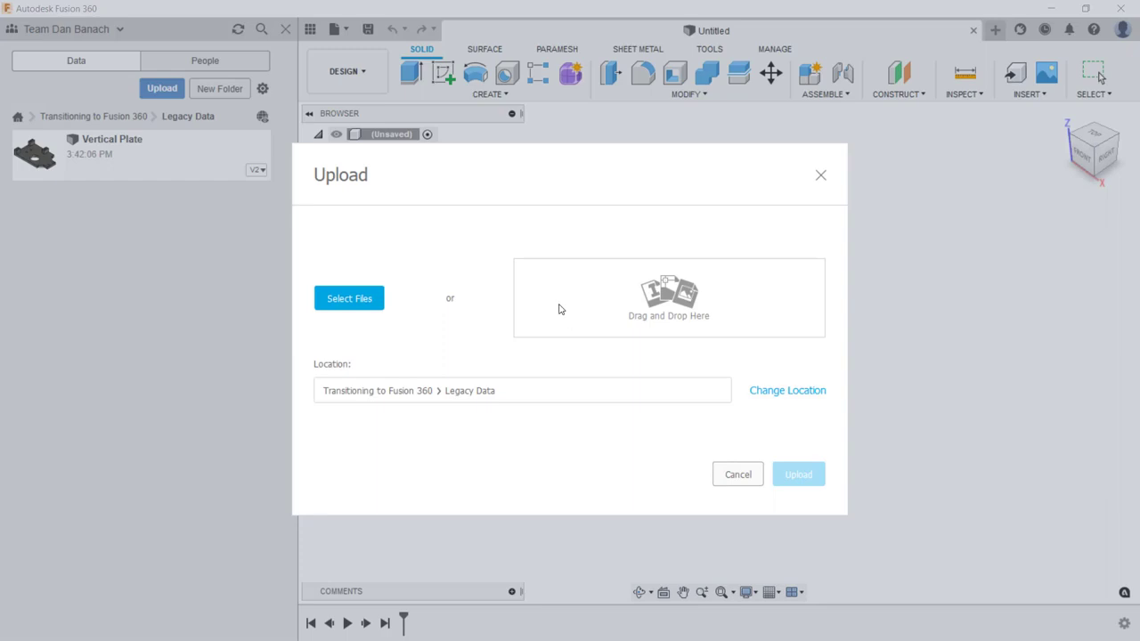
- Upload the eight Reel Cage files, CNS 7339 through Threaded Strut.ipt, into Legacy Data
left_click(374, 298)
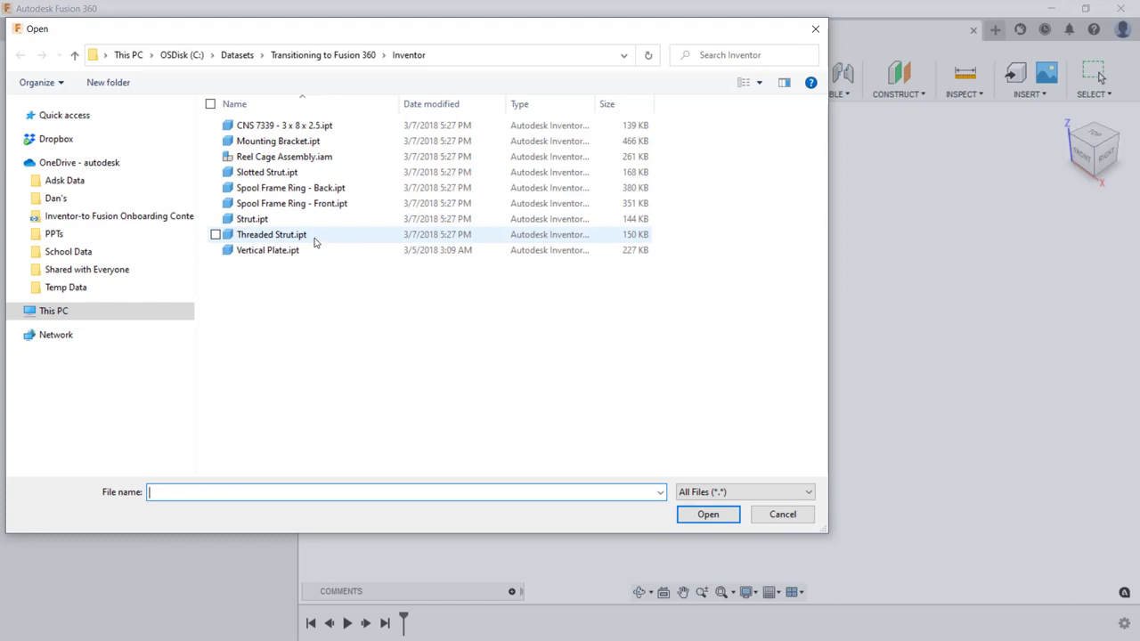
left_click(312, 239)
left_click(320, 130, "shift")
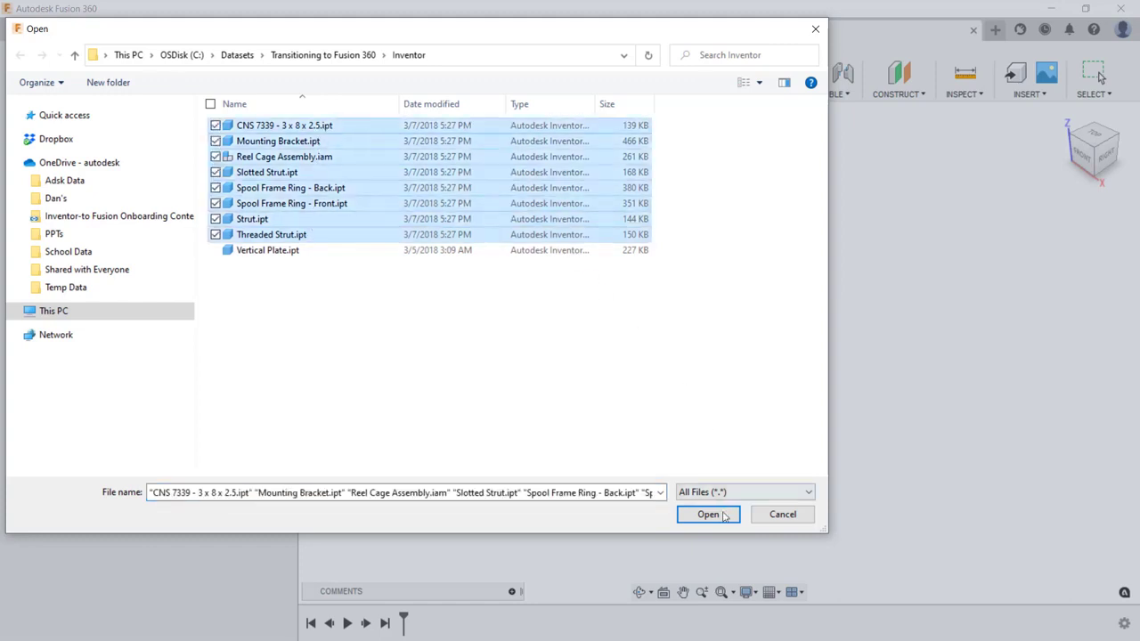
left_click(710, 515)
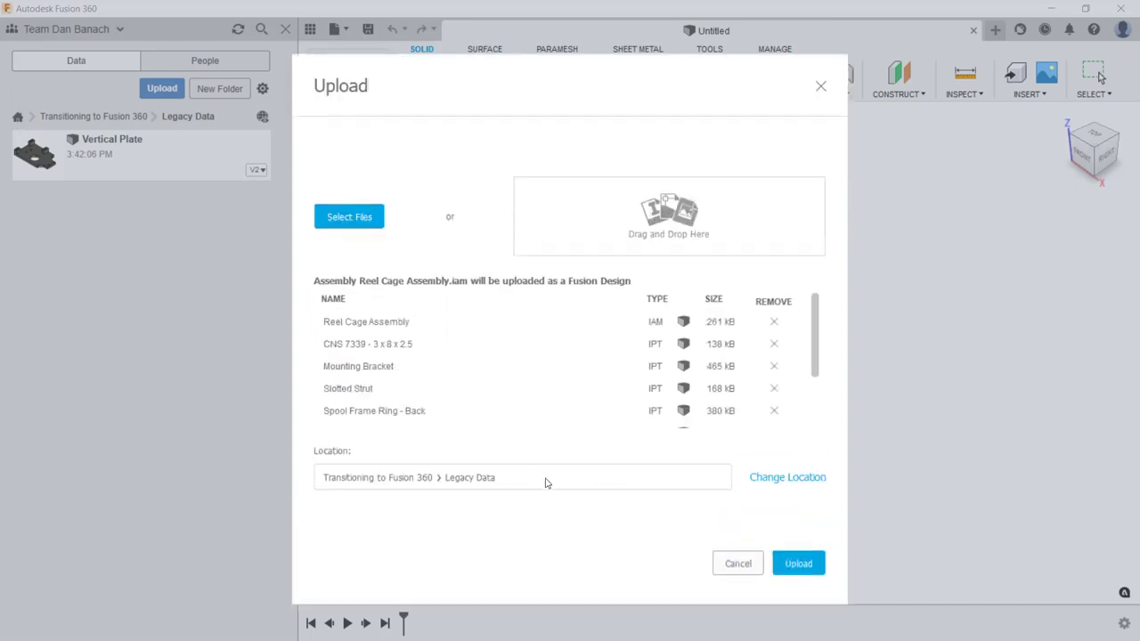
left_click(784, 574)
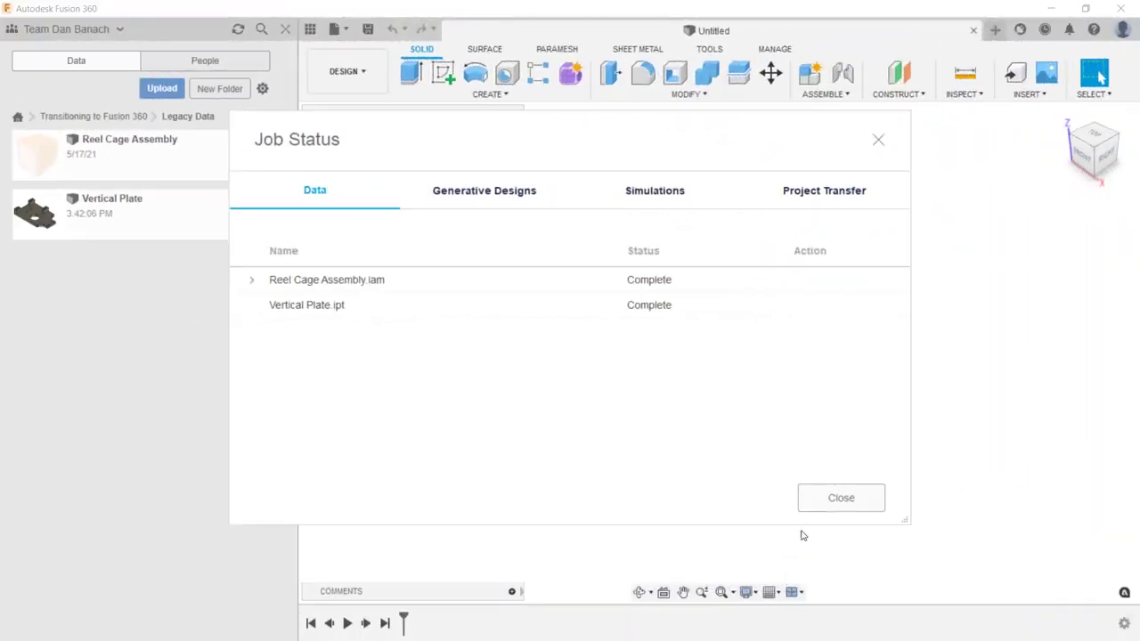
left_click(819, 501)
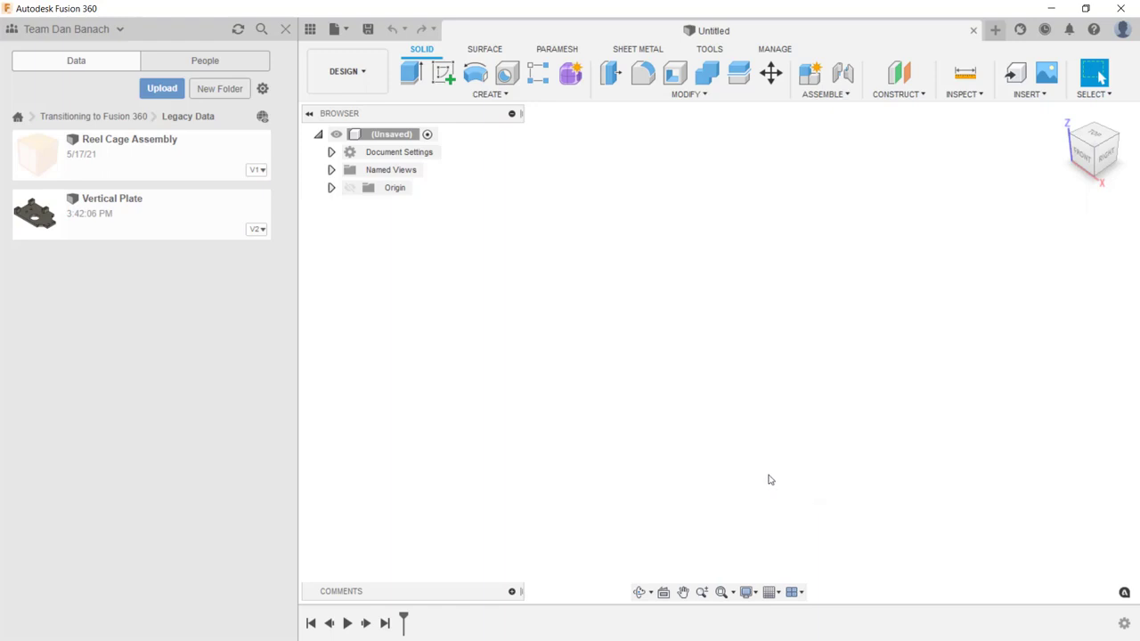
- Open Reel Cage Assembly and turn on Capture Design History for its root component
double_click(206, 164)
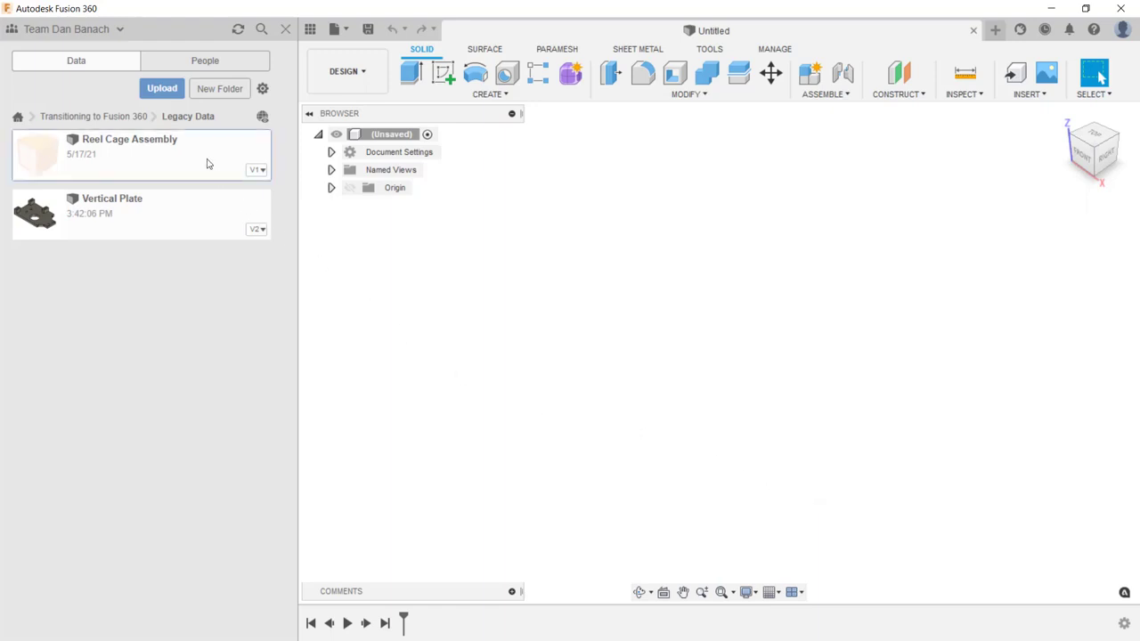
left_click(311, 29)
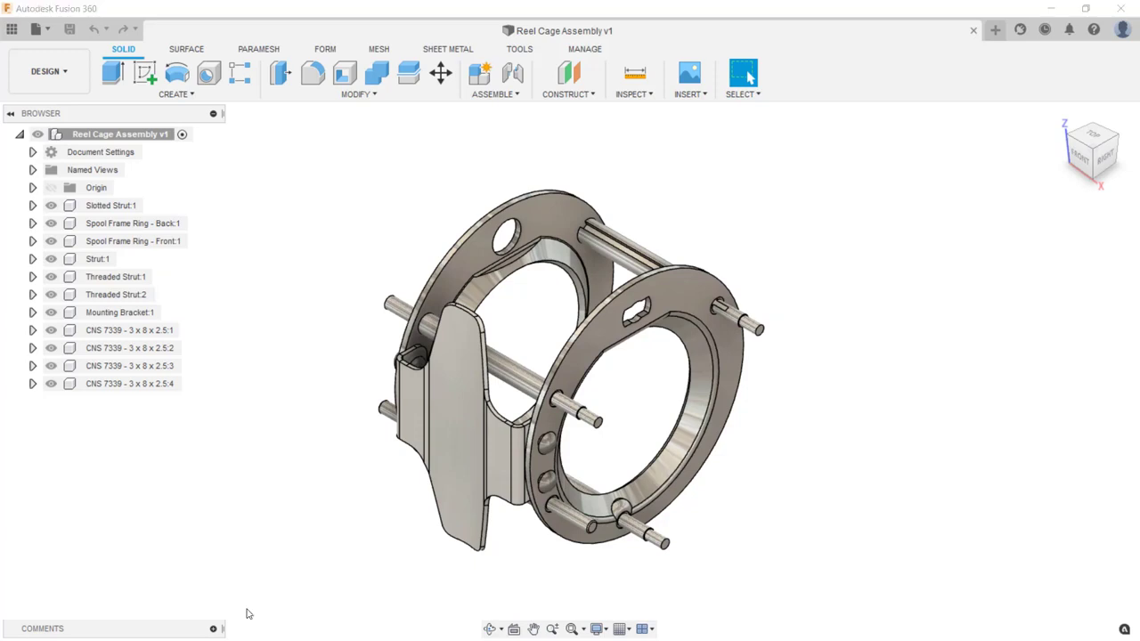
left_click(136, 139)
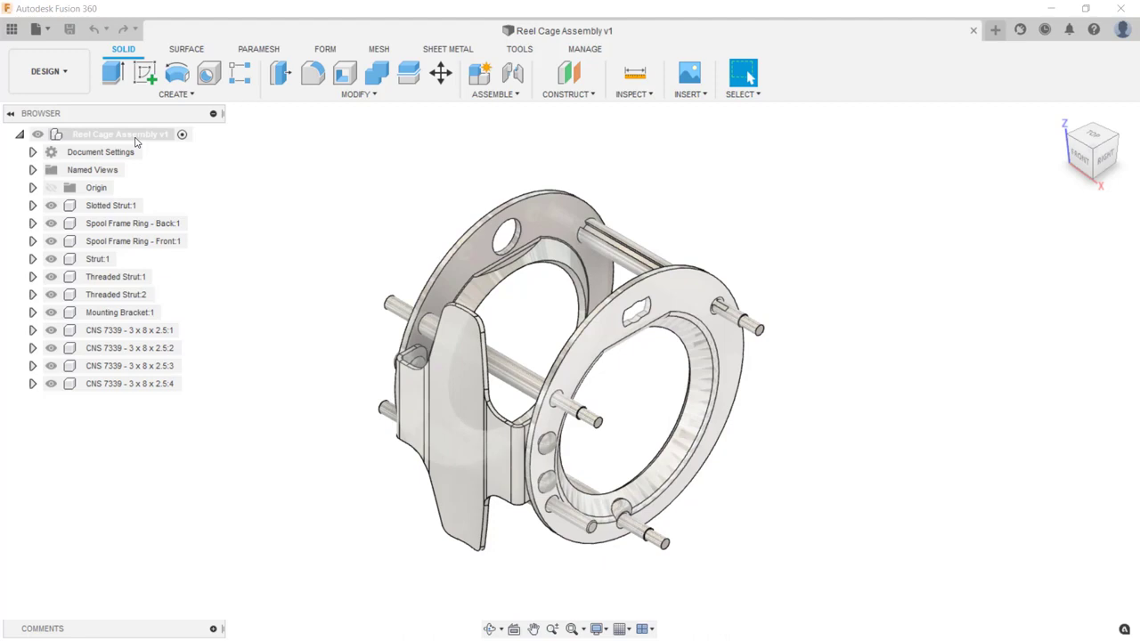
right_click(136, 141)
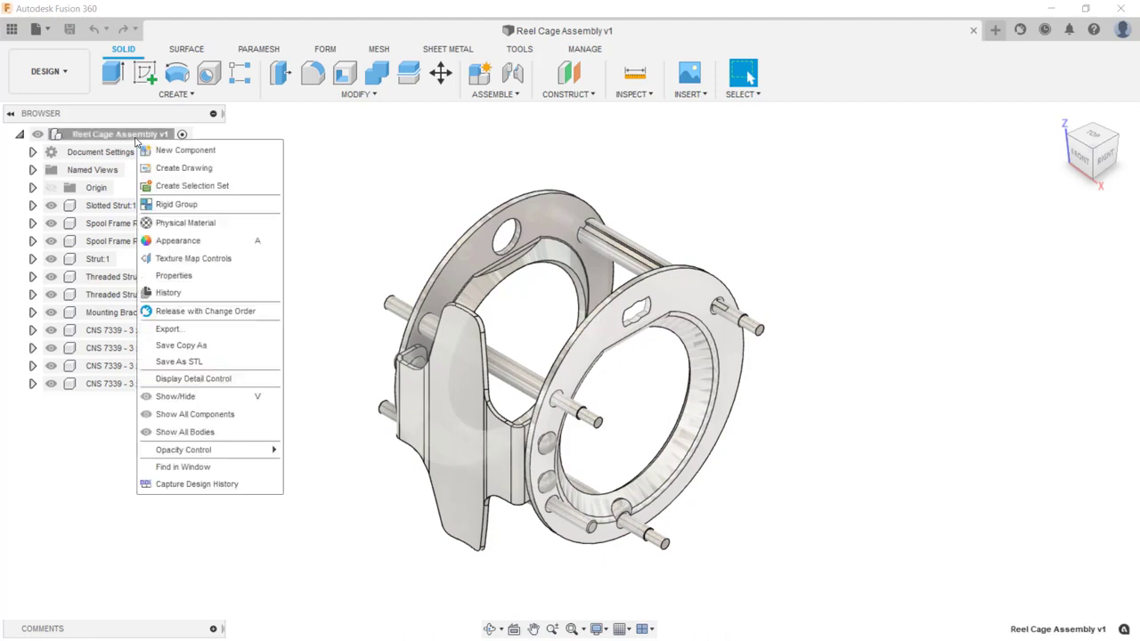
left_click(259, 484)
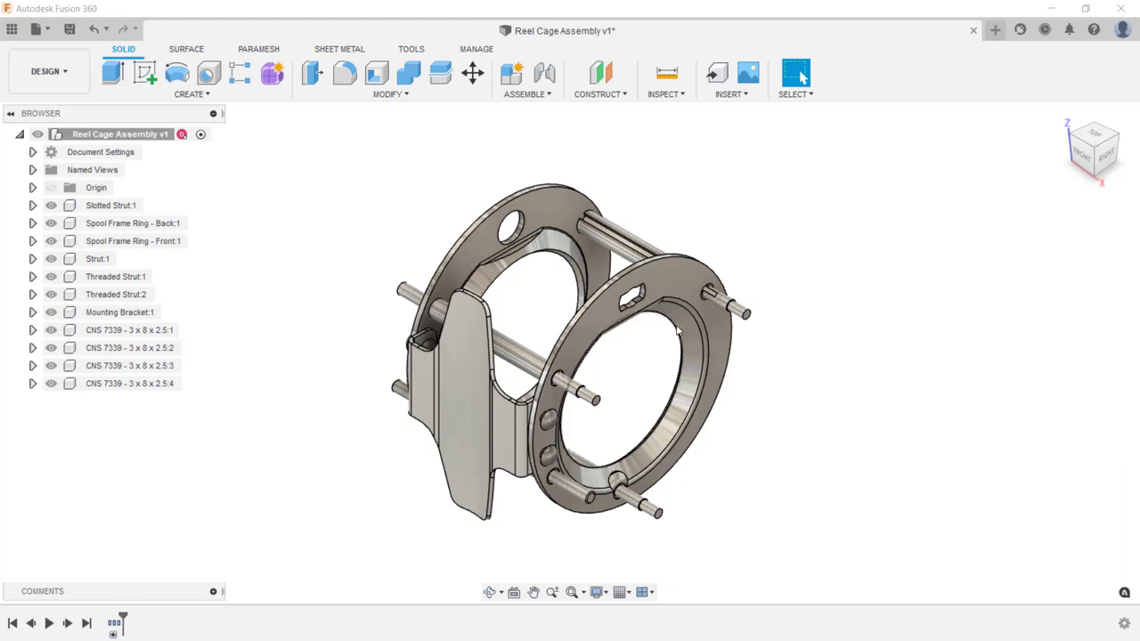
left_click_drag(658, 354, 821, 375)
left_click_drag(591, 264, 418, 169)
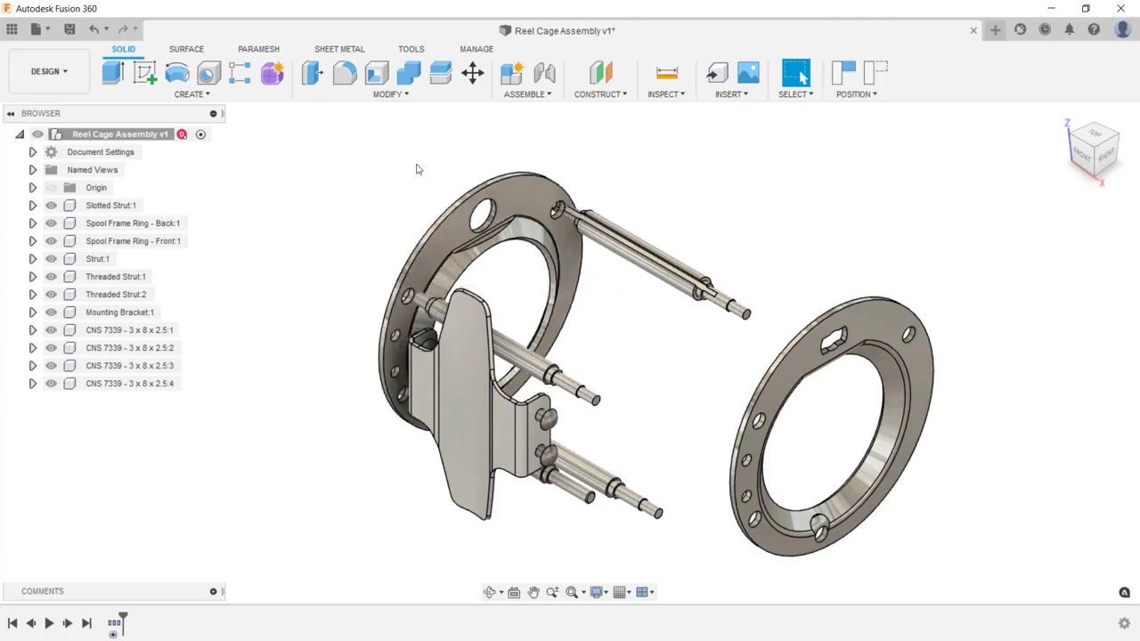
left_click_drag(639, 240, 792, 181)
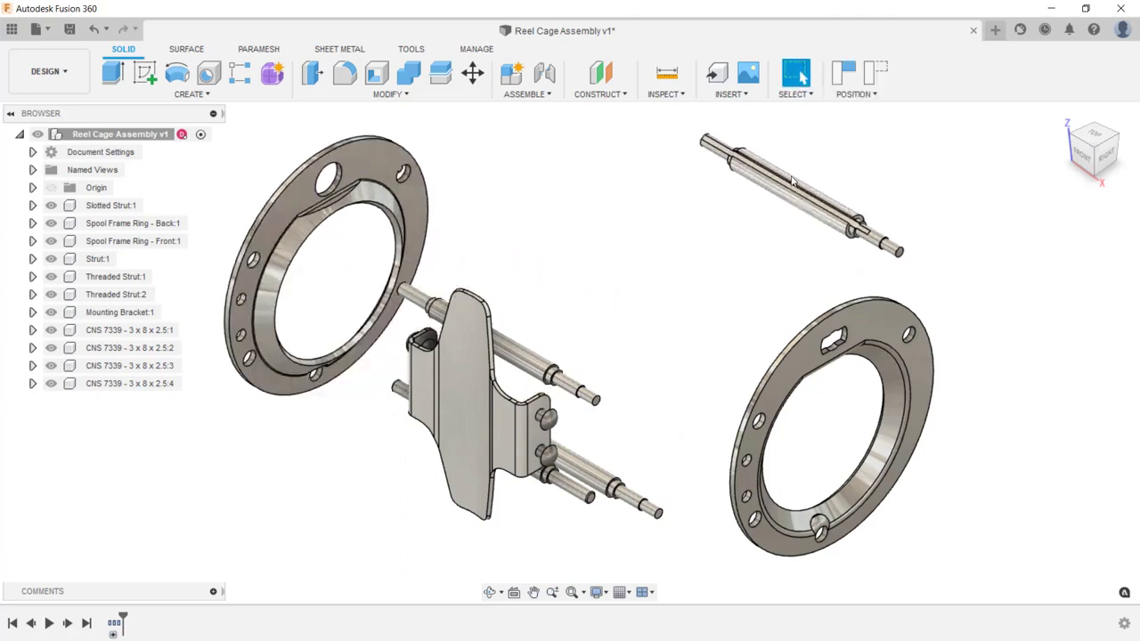
left_click(878, 73)
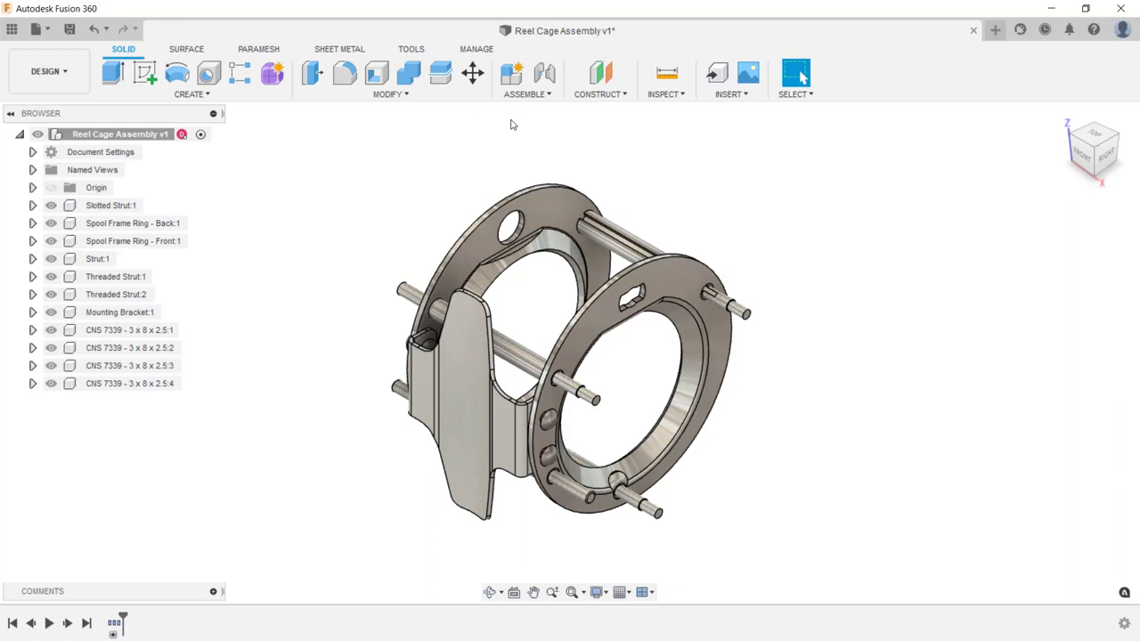
- Rigid-group all 11 components from Slotted Strut:1 to the last CNS 7339, test-drag, then revert
left_click(127, 208)
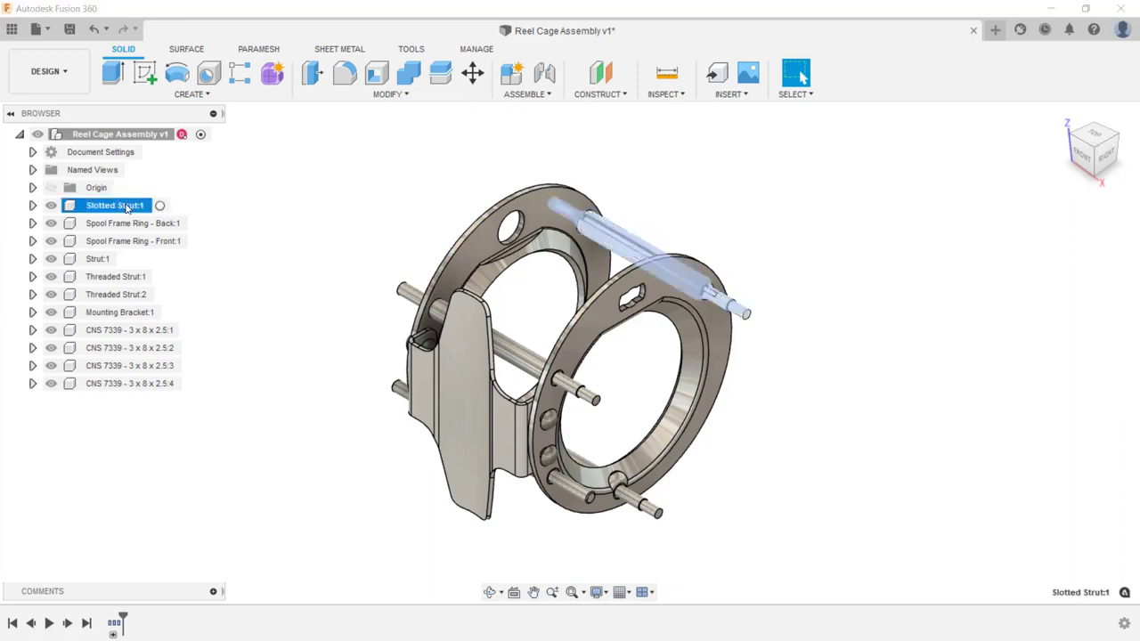
left_click(149, 386, "shift")
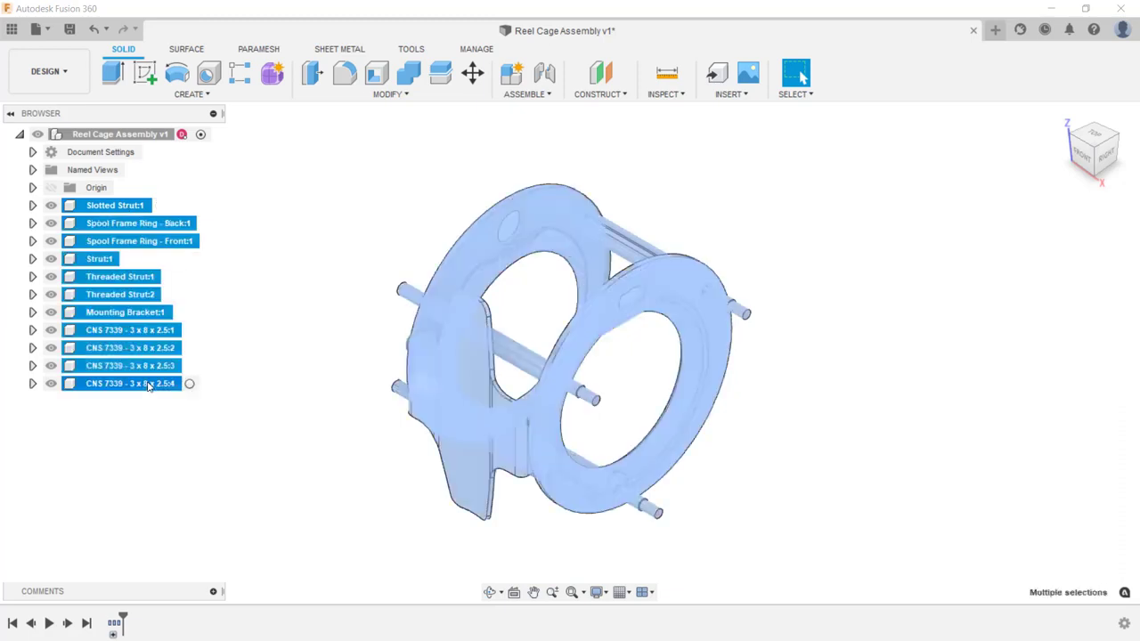
right_click(149, 385)
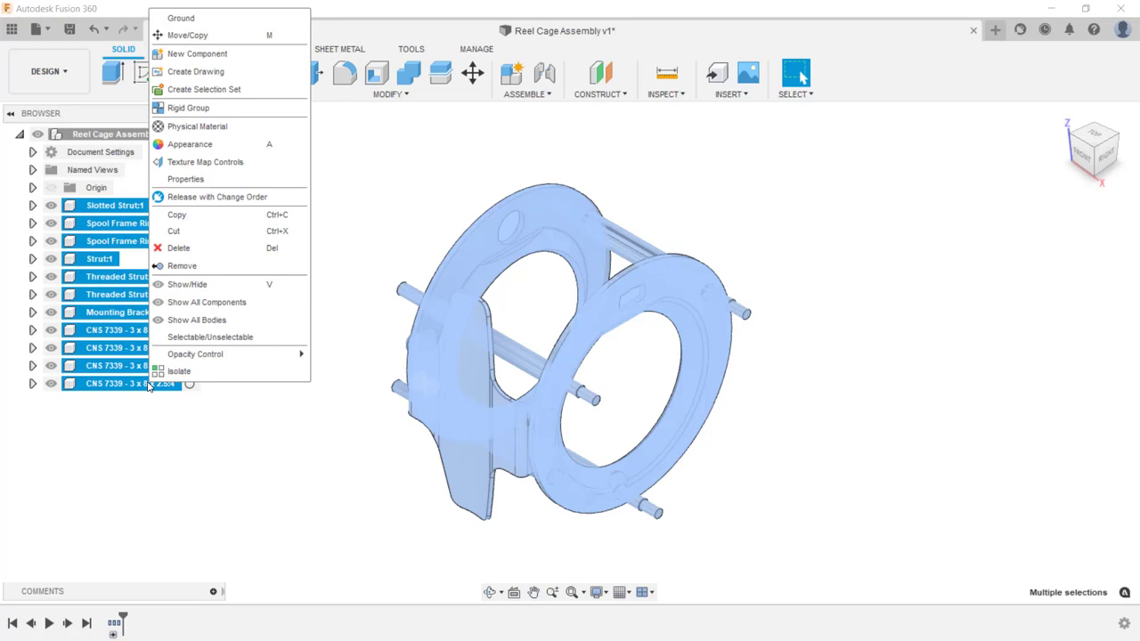
left_click(255, 107)
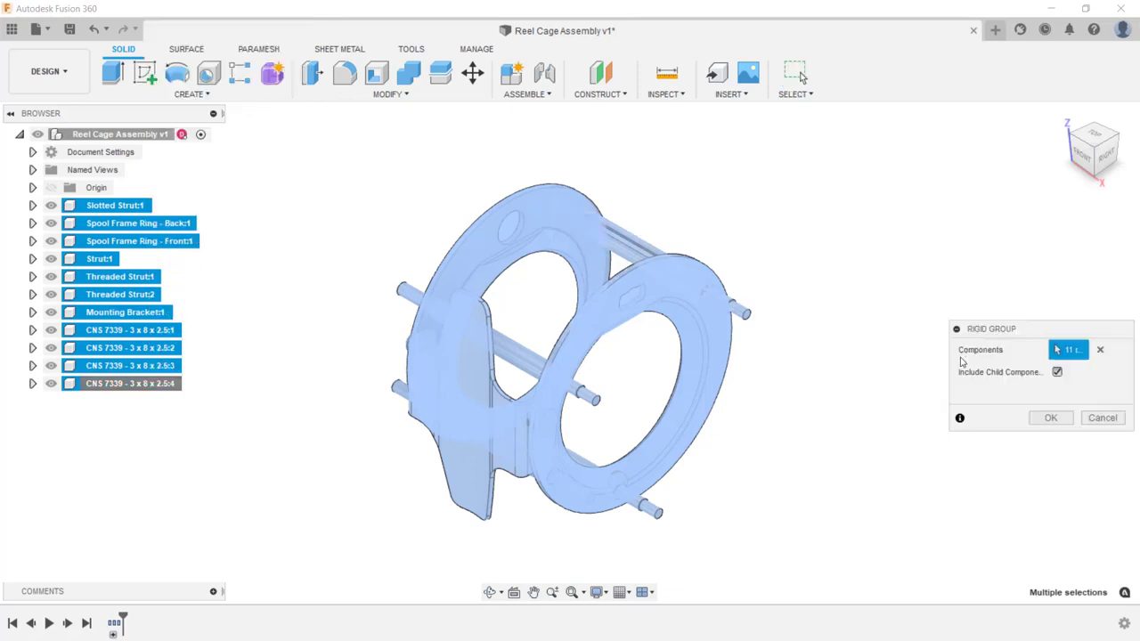
left_click(1041, 419)
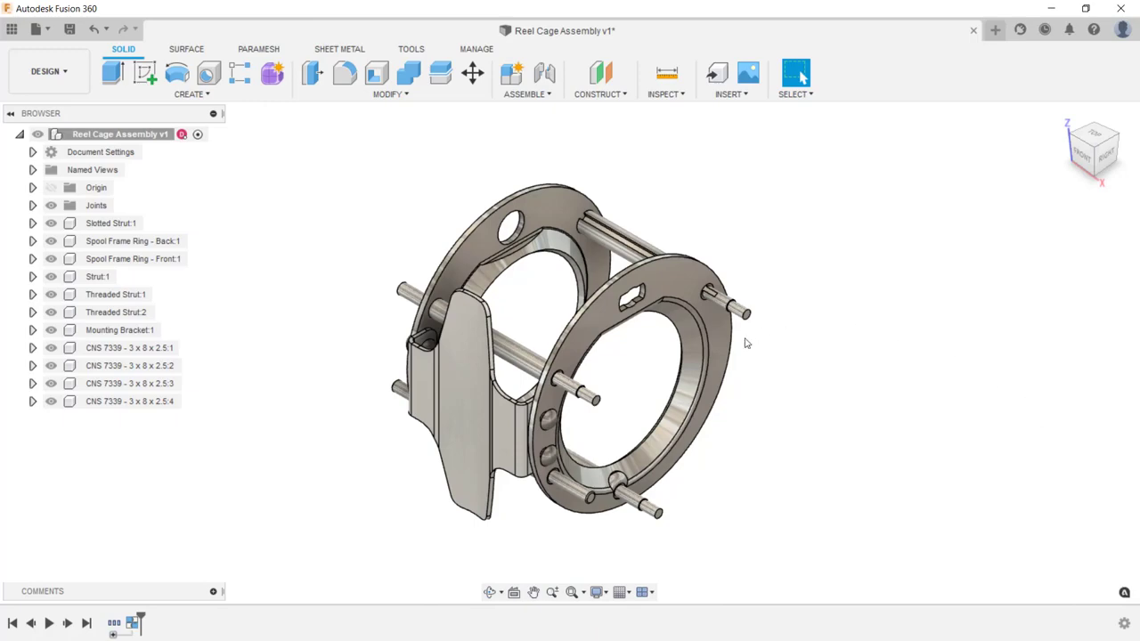
mouse_move(708, 361)
left_mouse_down()
mouse_move(914, 257)
mouse_move(900, 303)
mouse_move(809, 351)
mouse_move(697, 355)
mouse_move(706, 372)
left_mouse_up()
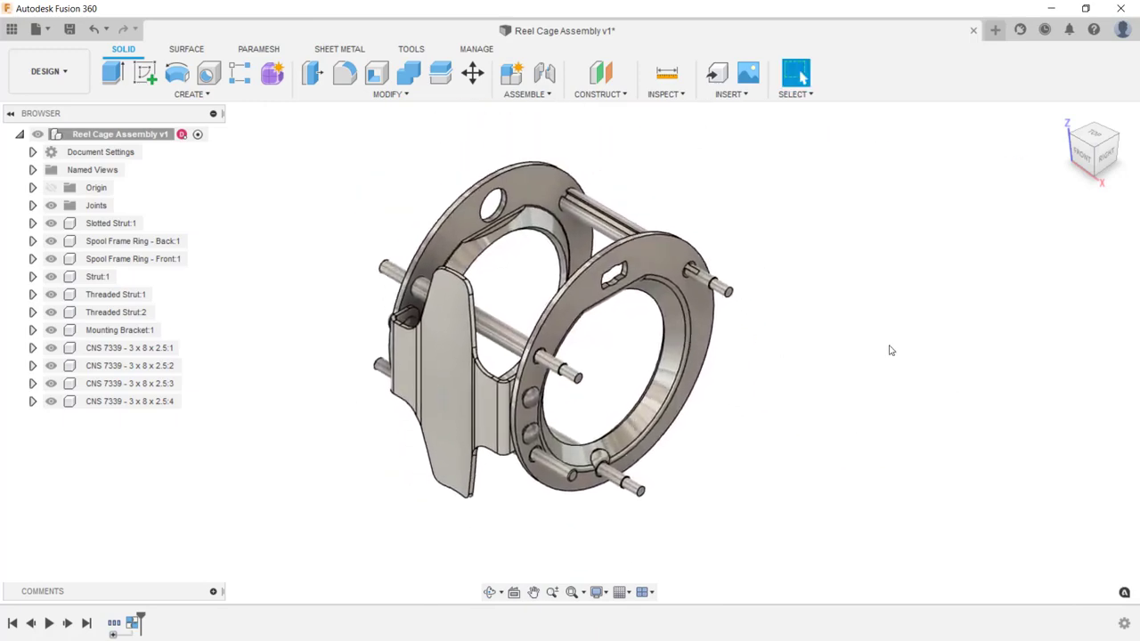
left_click(873, 80)
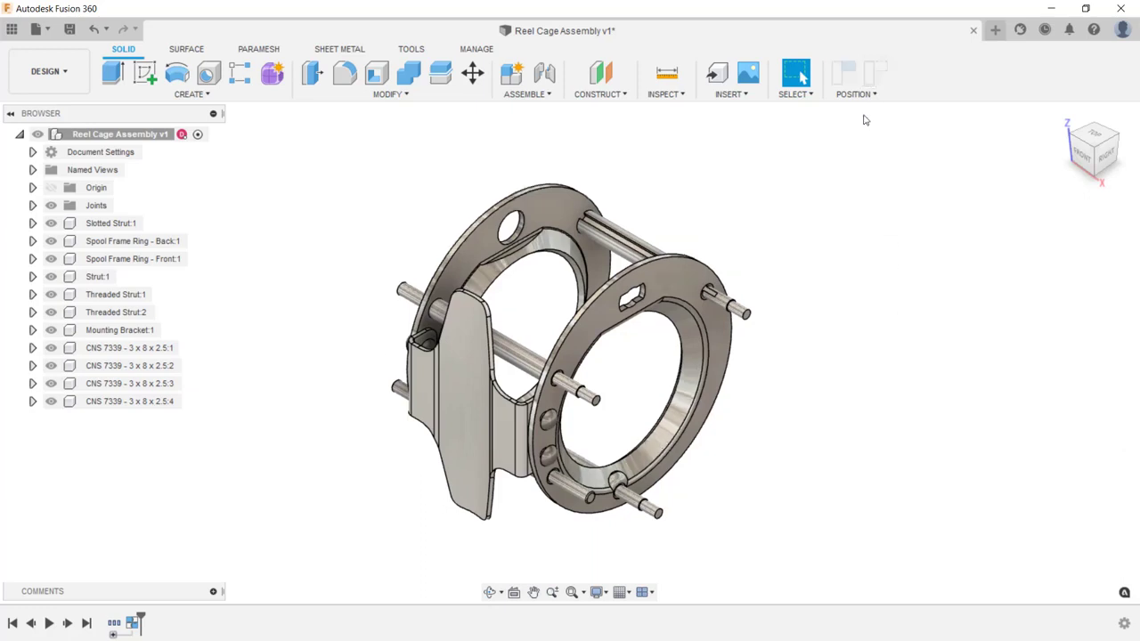